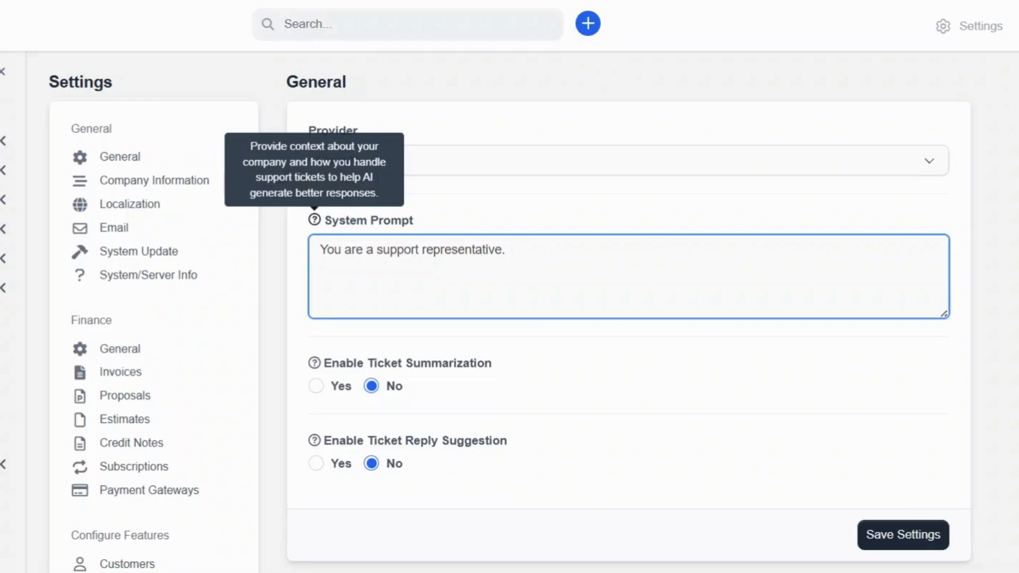
Step: Open the OpenAI integration settings, examine the OpenAI Fine-Tuning page's source data and base model, and return to the OpenAI settings
scroll(964, 272, "down", 2)
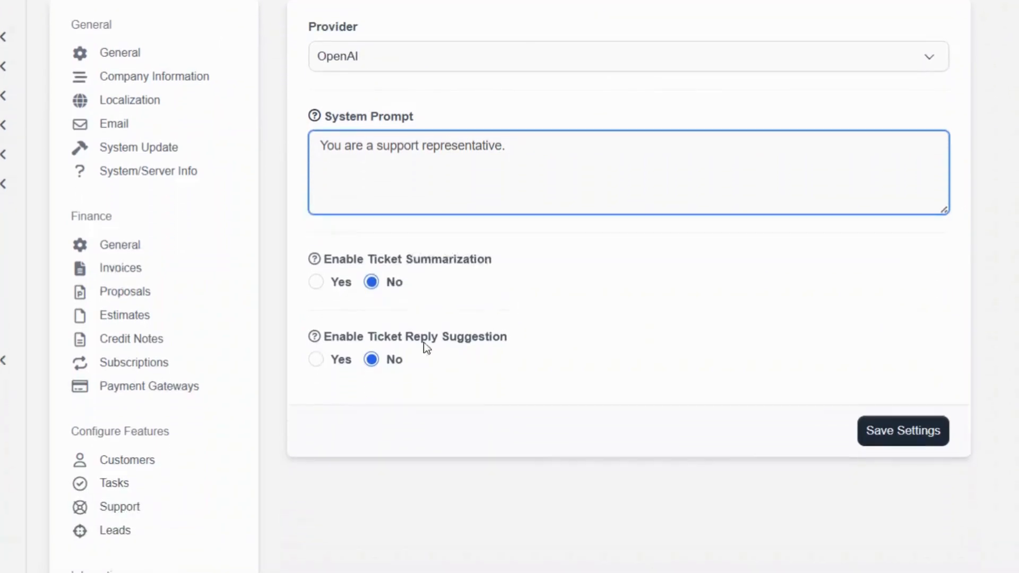
scroll(427, 347, "down", 5)
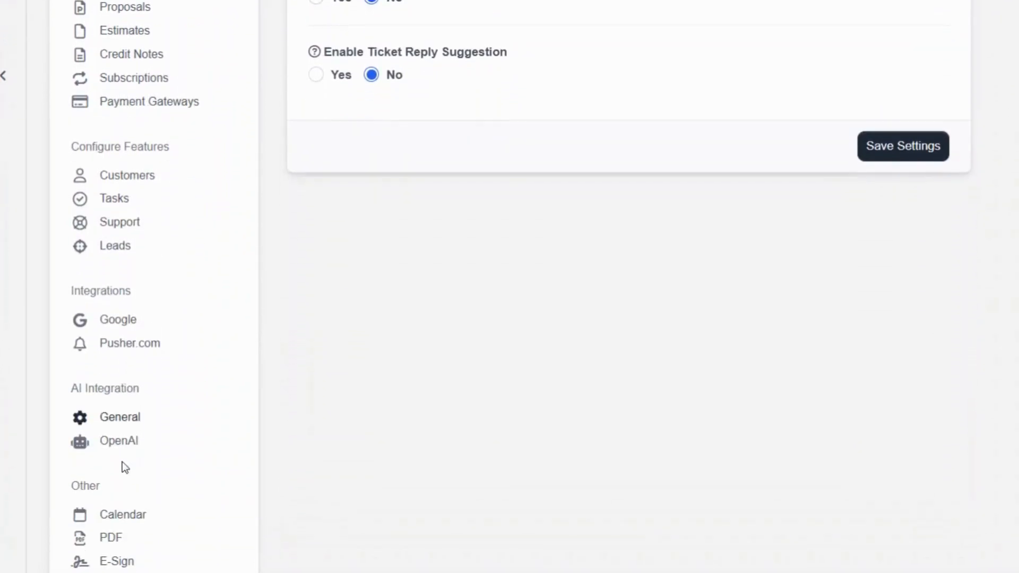
left_click(118, 445)
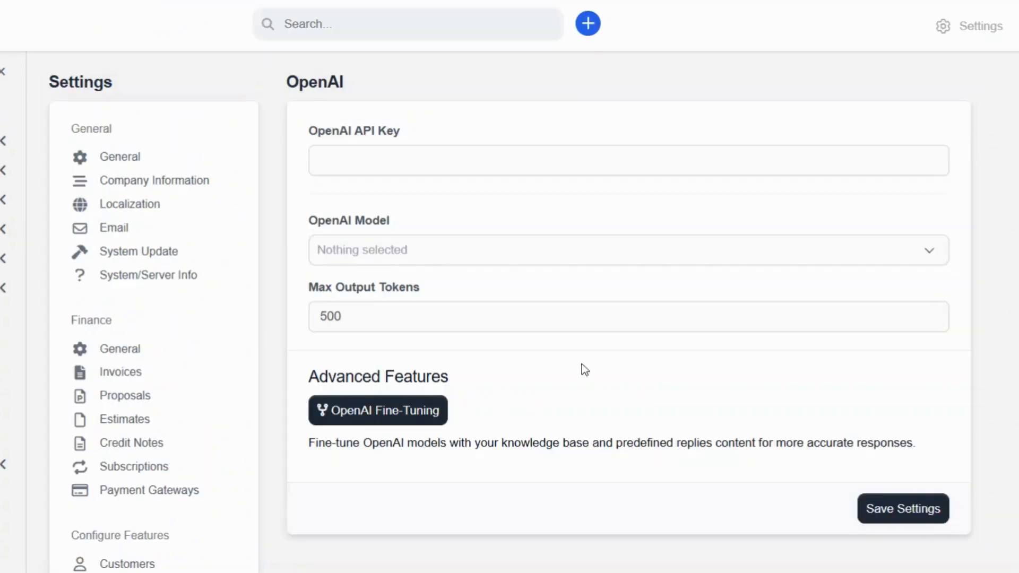
scroll(486, 379, "down", 1)
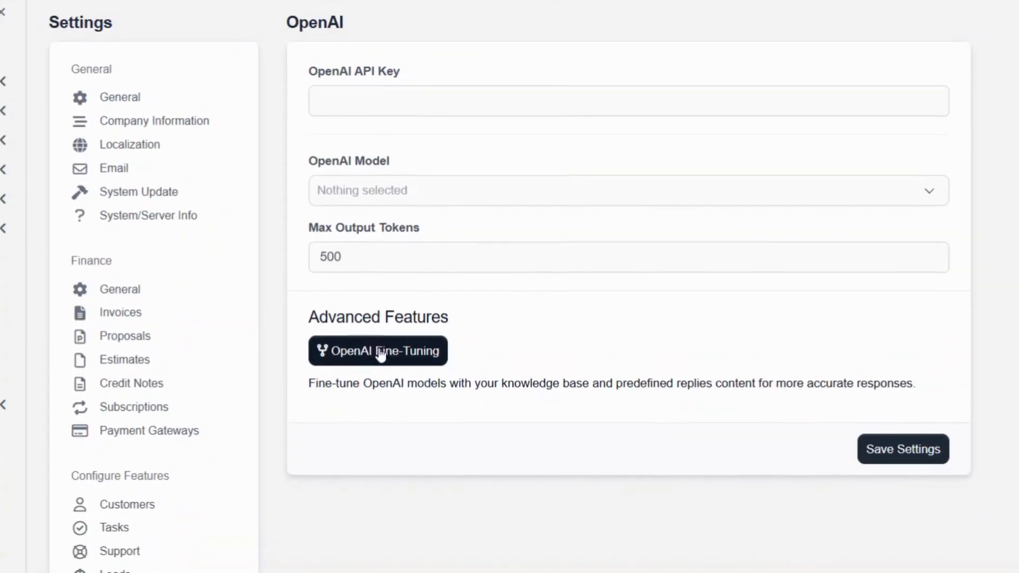
left_click(388, 361)
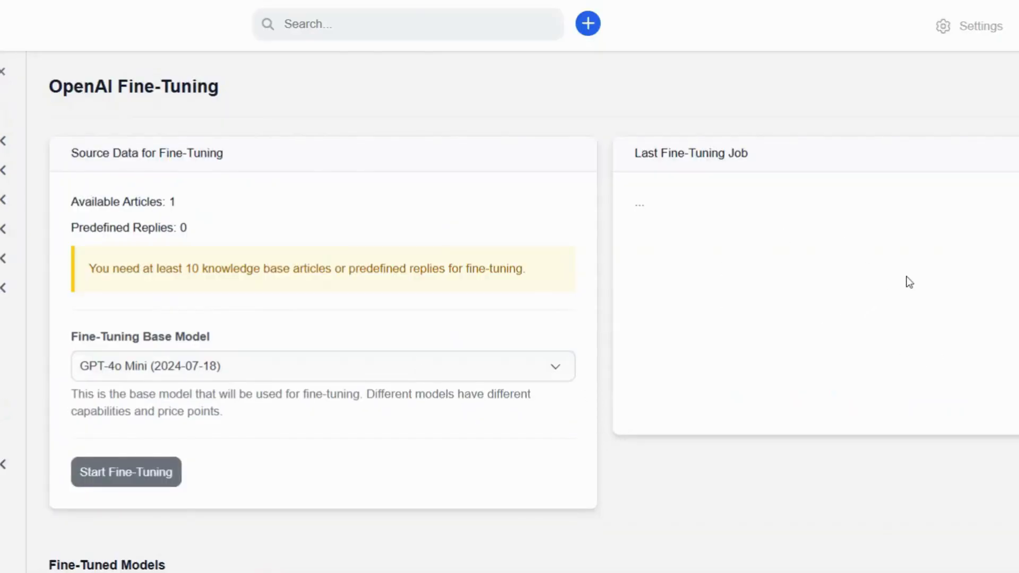
scroll(910, 282, "down", 4)
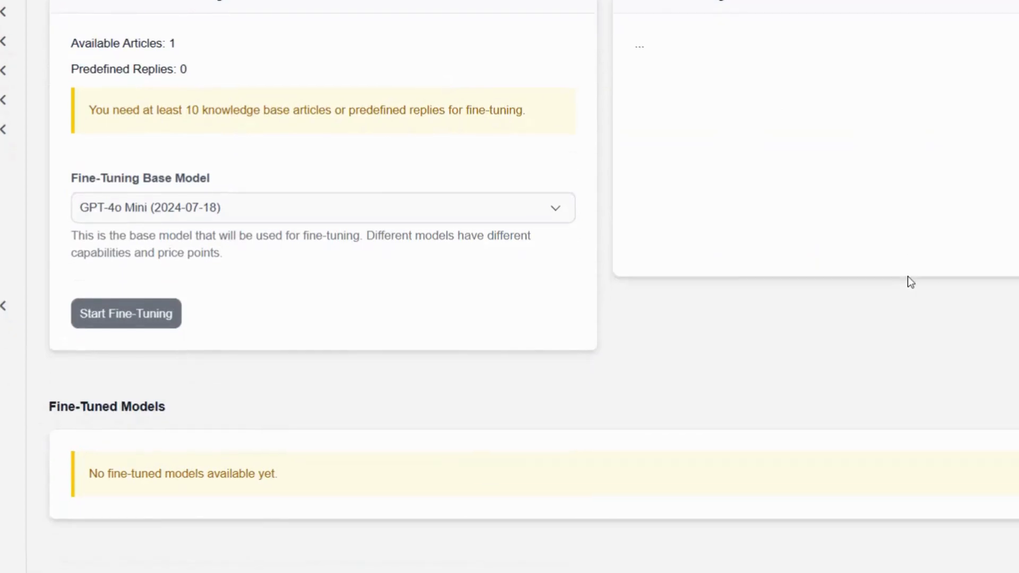
scroll(911, 282, "up", 3)
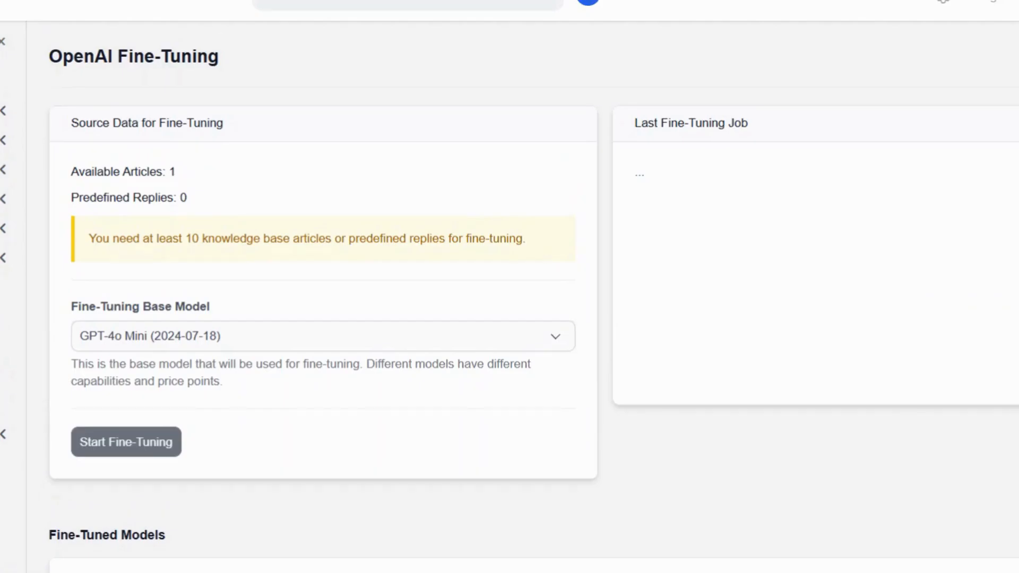
key("alt+Left")
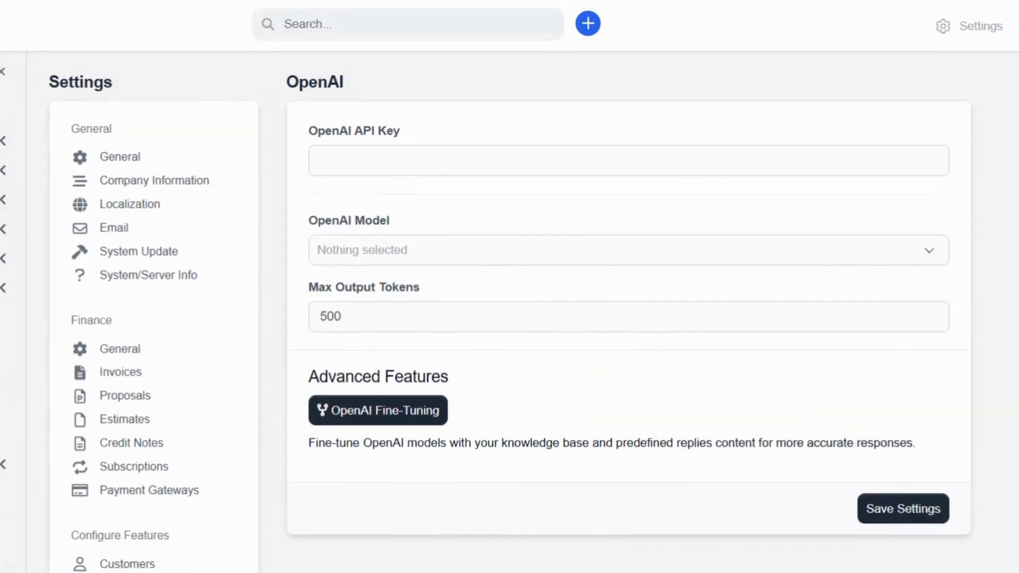
Step: Examine the models offered for the OpenAI integration without selecting one
left_click(435, 250)
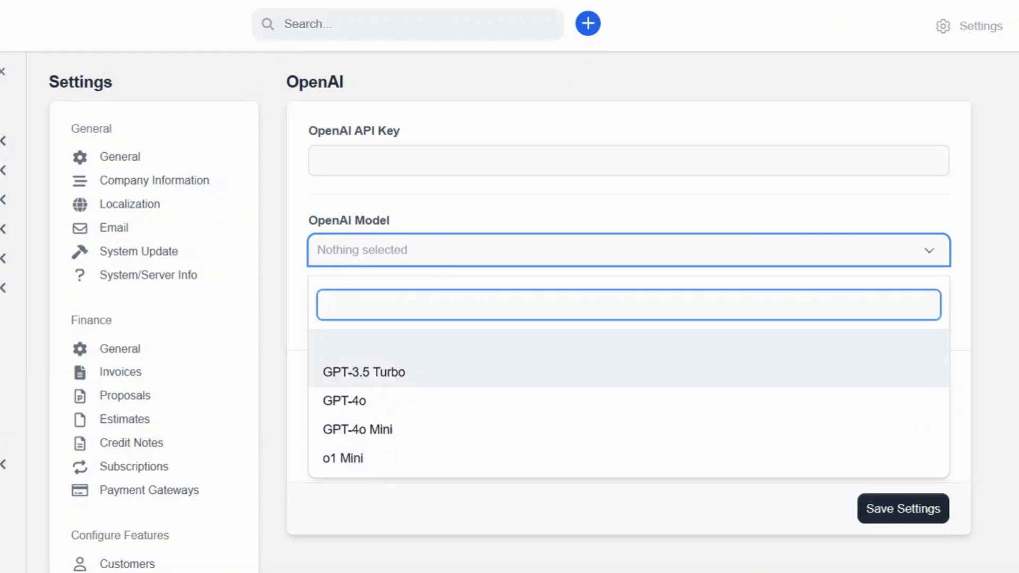
left_click(1004, 331)
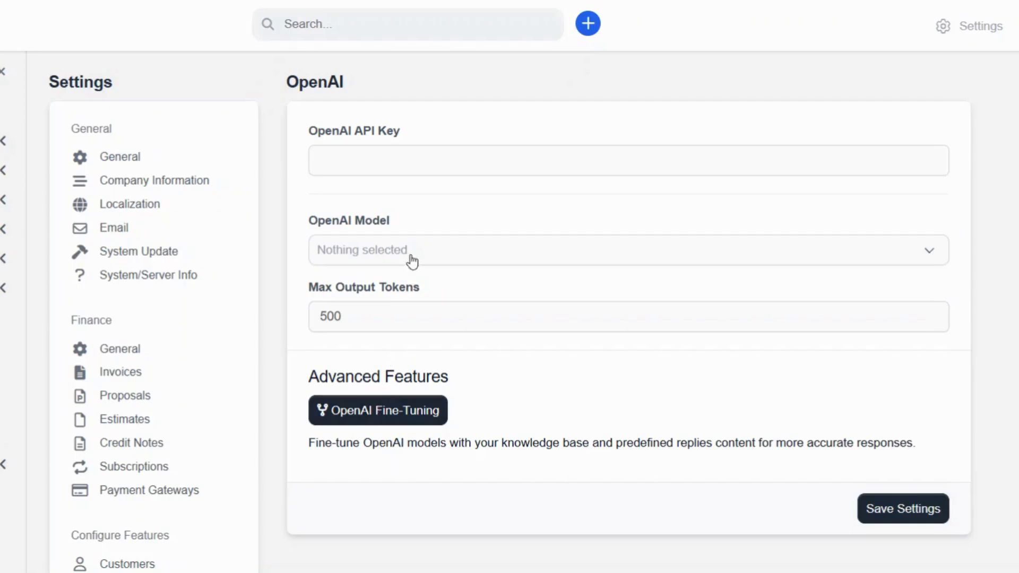
scroll(416, 252, "down", 2)
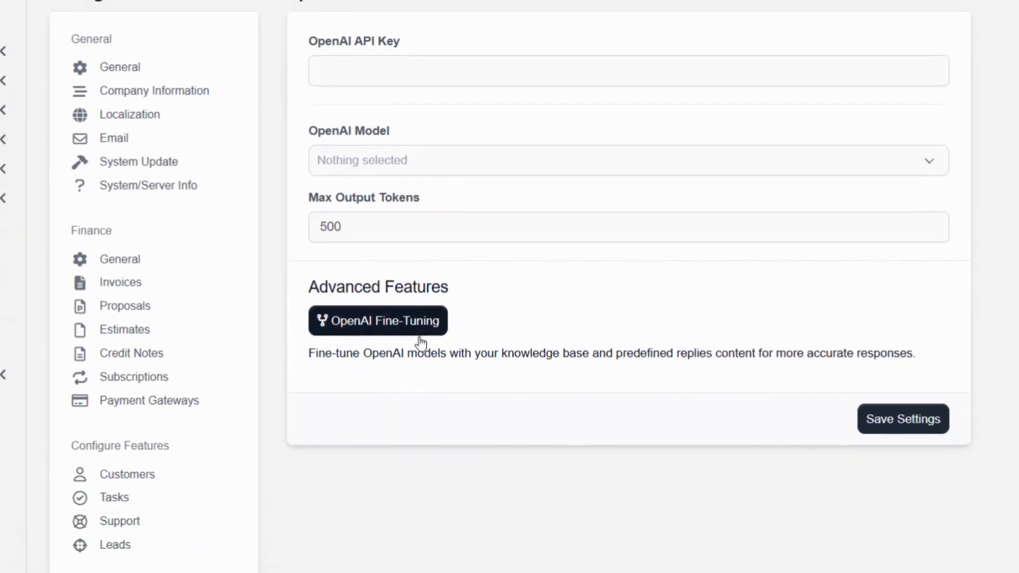
scroll(150, 441, "down", 5)
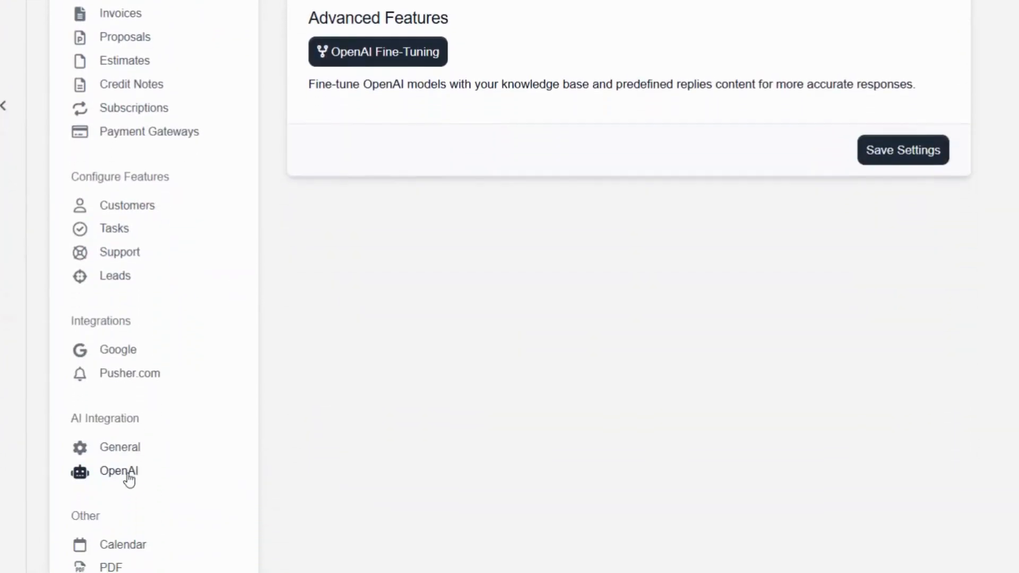
left_click(129, 479)
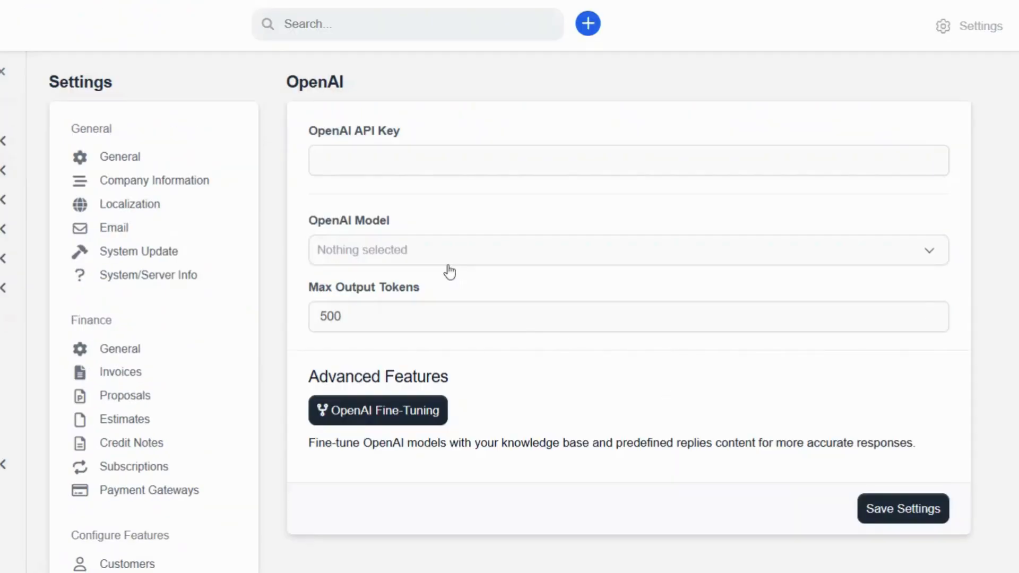
left_click(463, 254)
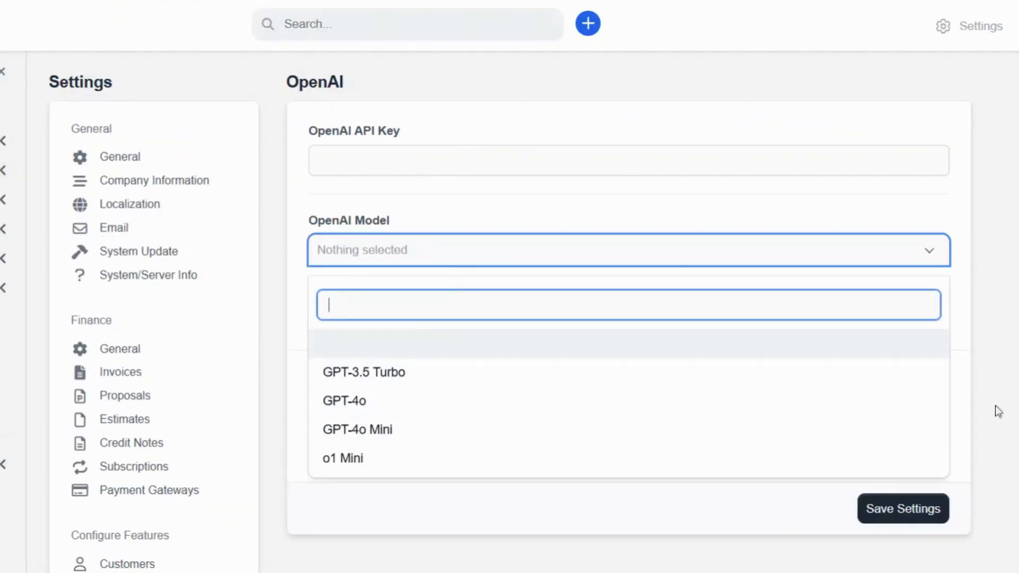
left_click(673, 200)
Step: Enter the OpenAI API key and choose GPT-4o as the OpenAI model
left_click(674, 161)
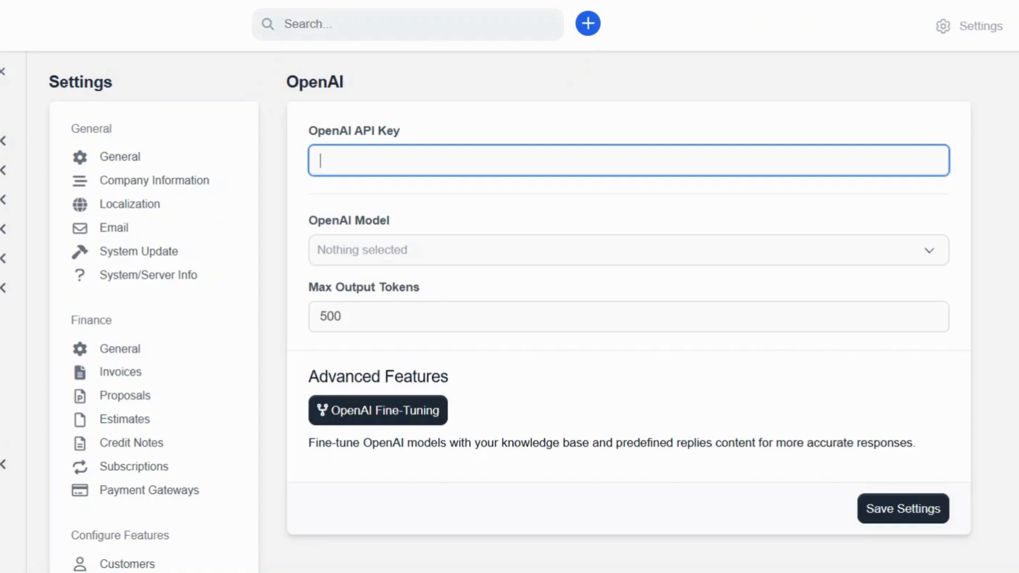
type("sk-")
left_click(497, 250)
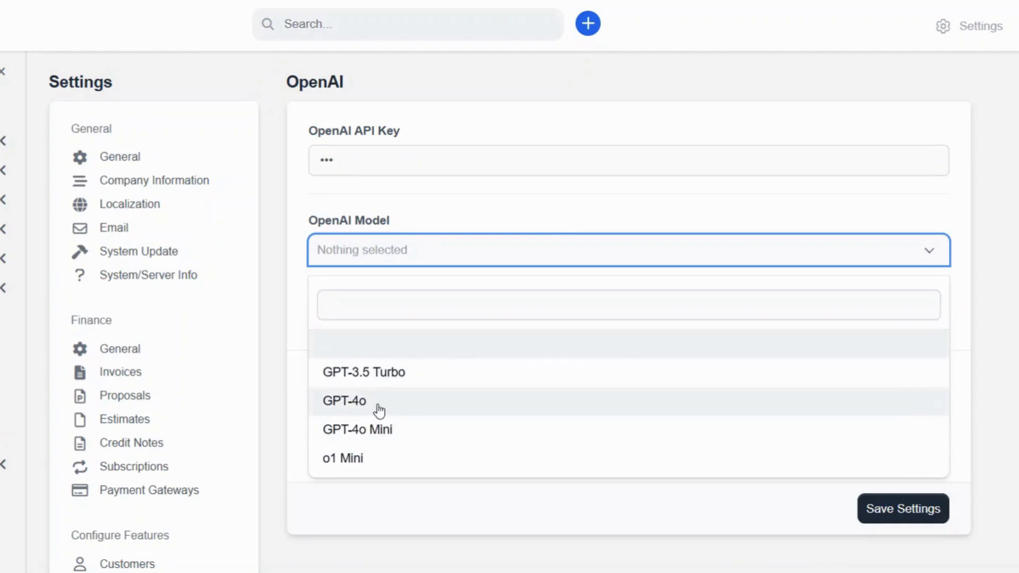
left_click(377, 403)
scroll(554, 403, "down", 1)
scroll(554, 401, "down", 2)
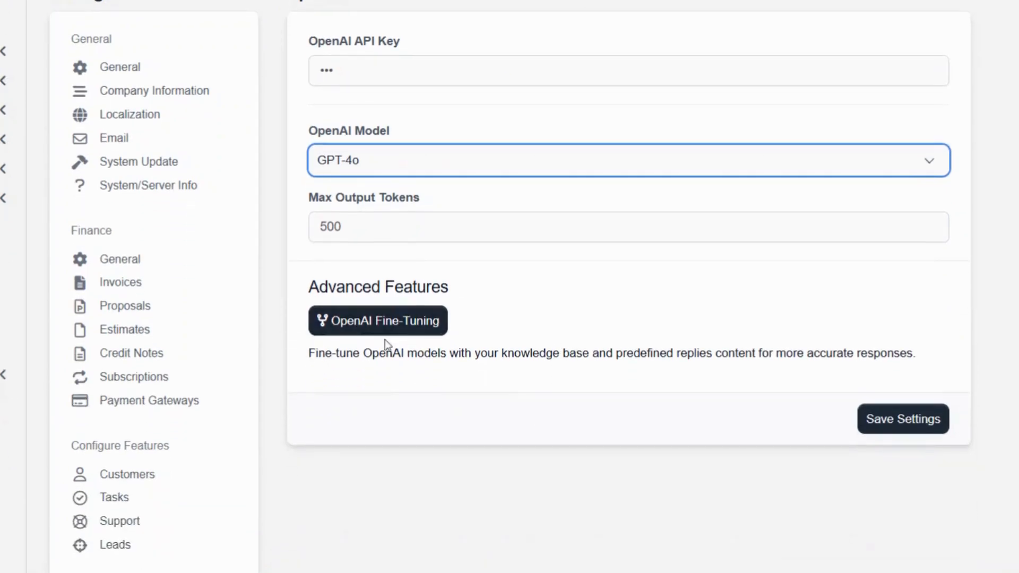
scroll(509, 286, "up", 3)
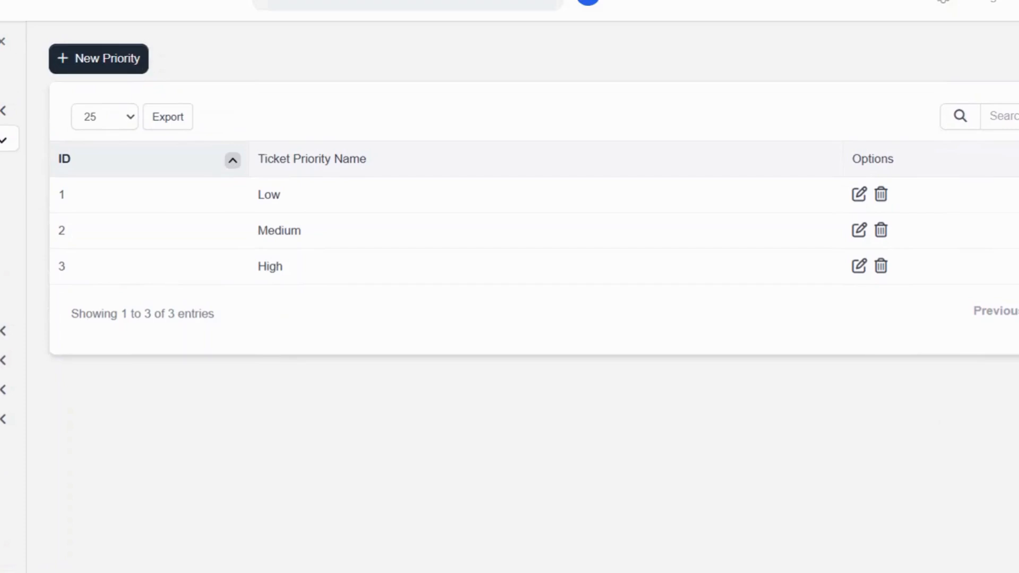
Step: Go from the ticket priorities list to the OpenAI page of the AI Integration settings
left_click(2, 47)
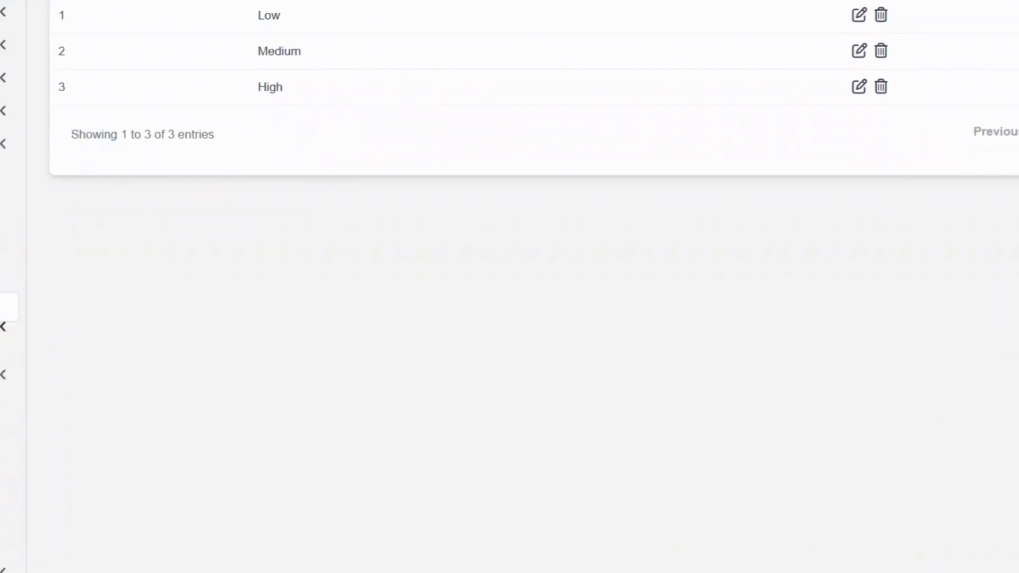
left_click(2, 557)
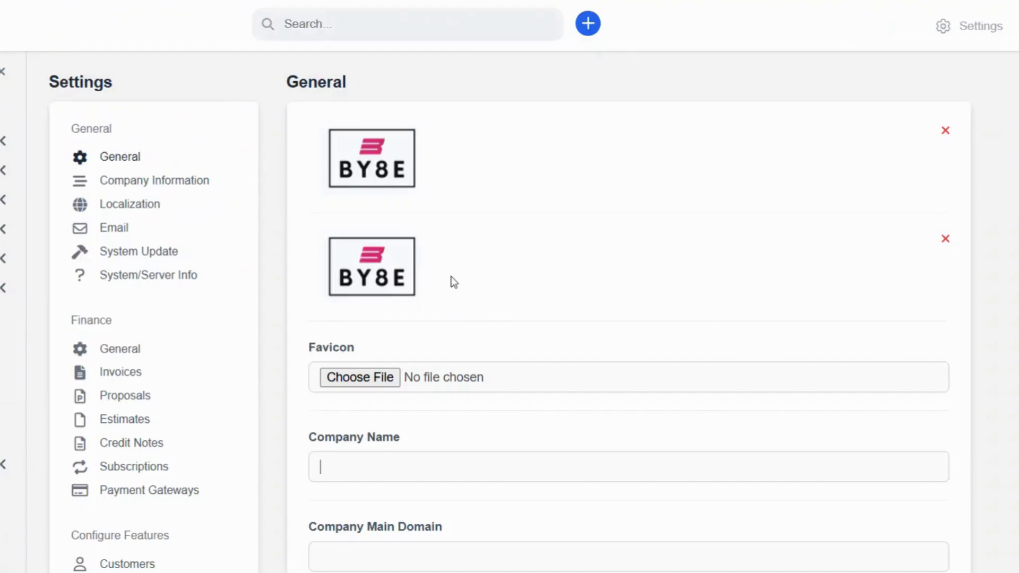
scroll(183, 386, "down", 3)
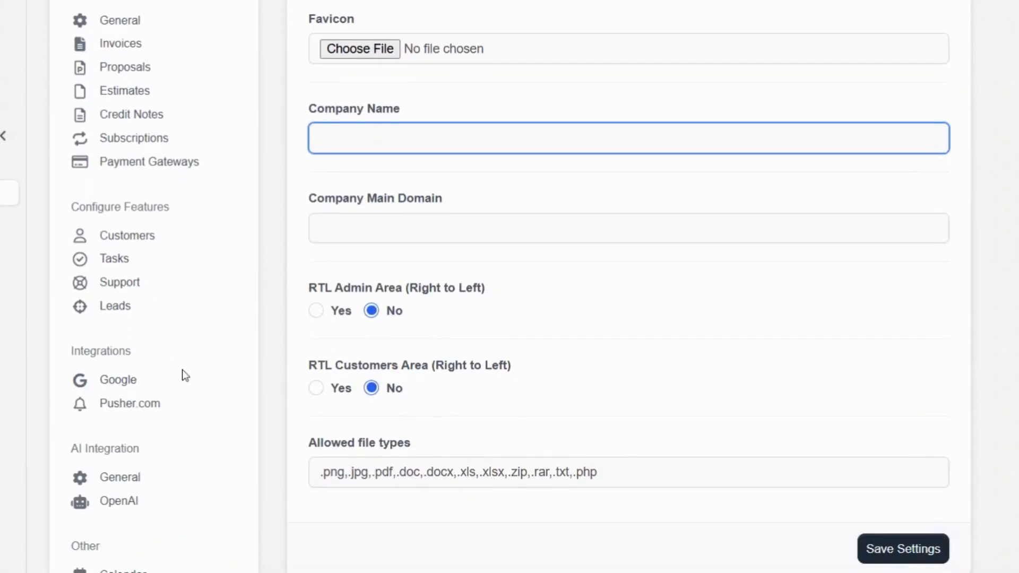
scroll(182, 369, "down", 2)
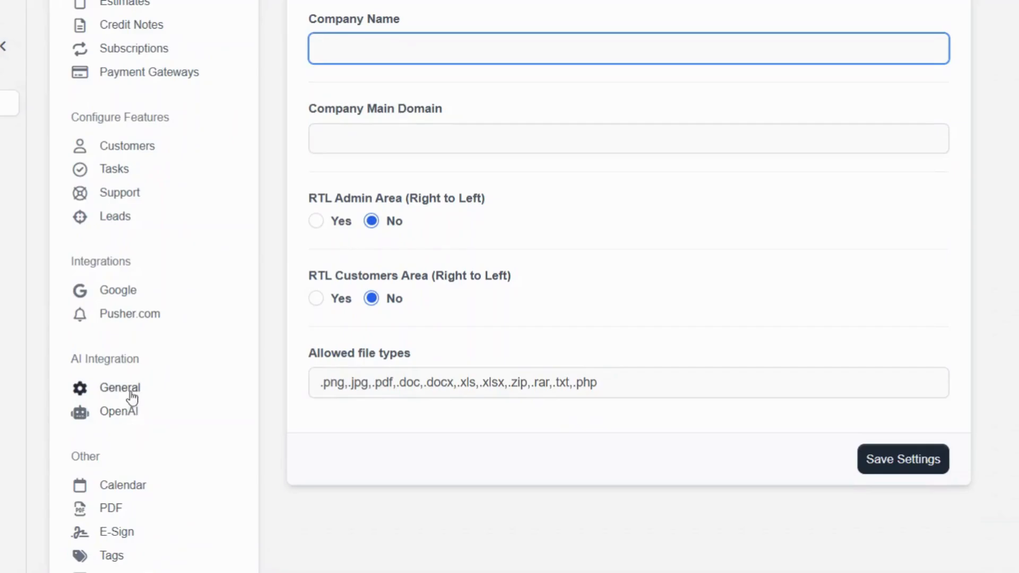
left_click(125, 413)
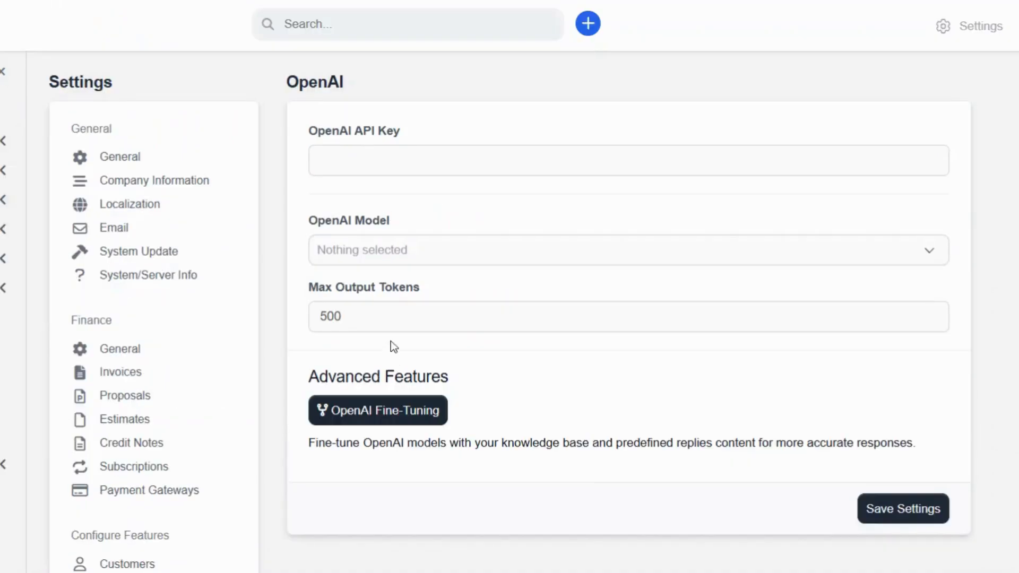
Step: Replace the system prompt in the general AI Integration settings with "Your Prompt here complete"
scroll(177, 448, "down", 3)
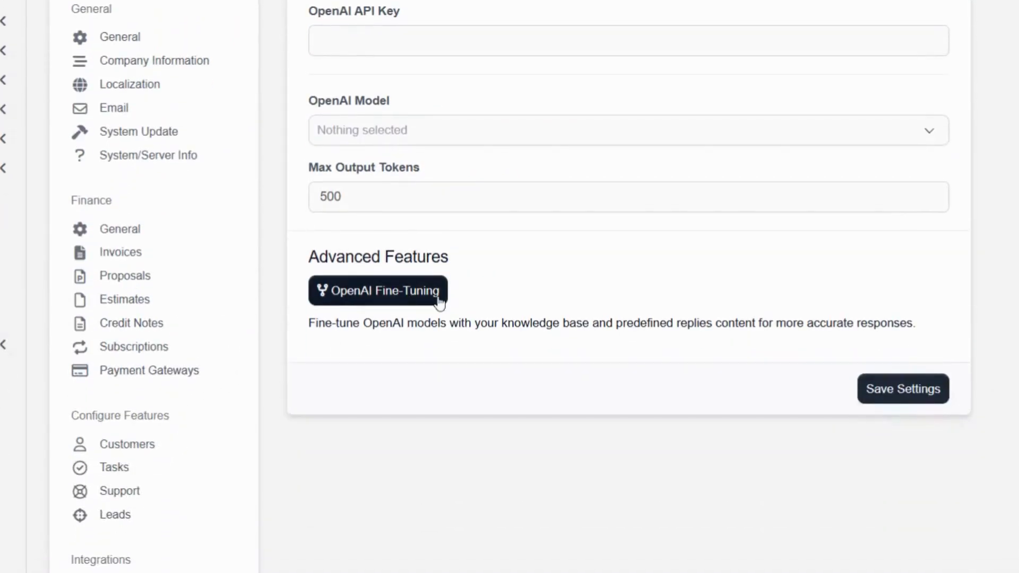
scroll(150, 412, "down", 3)
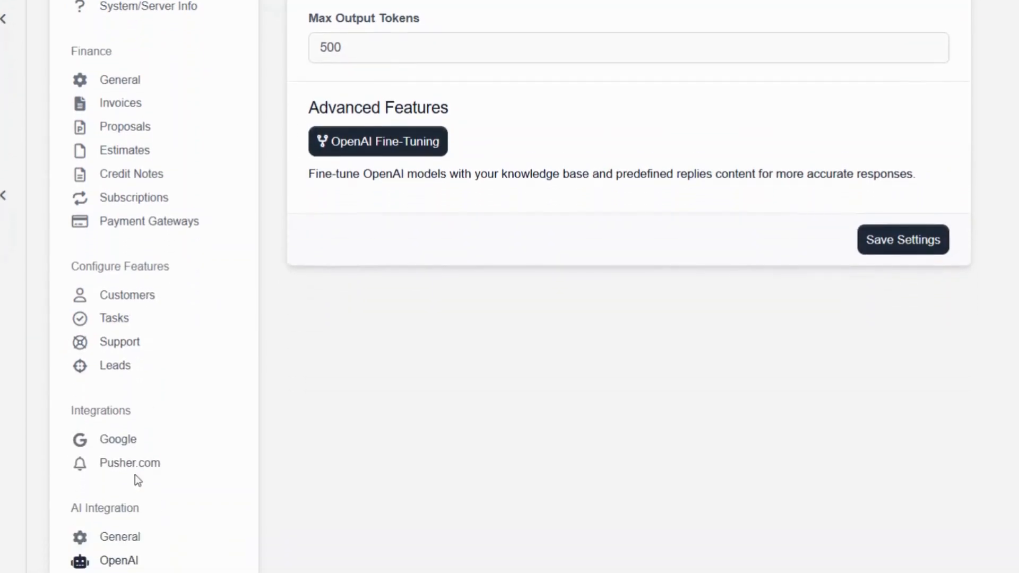
scroll(131, 464, "down", 2)
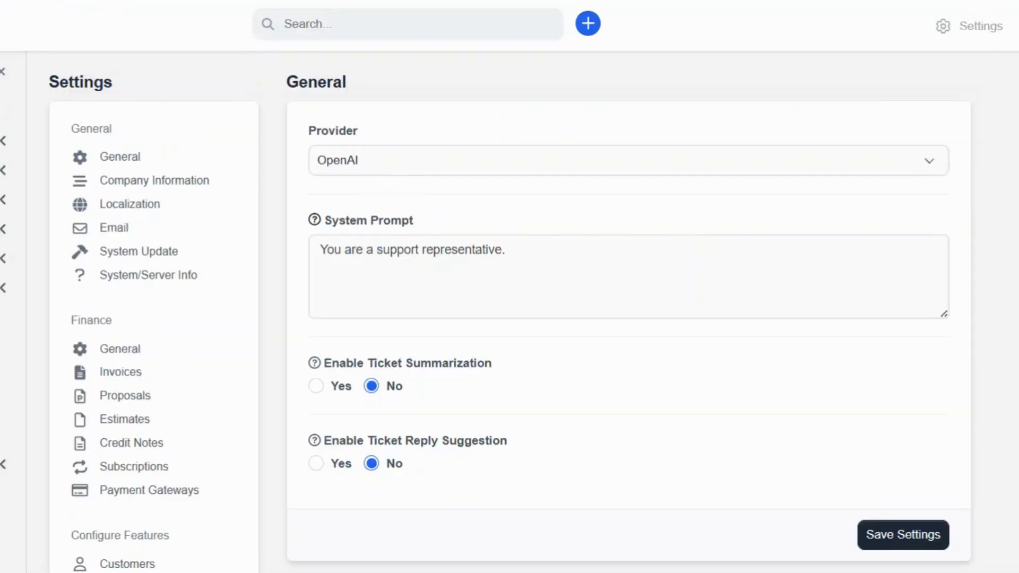
mouse_move(313, 221)
left_click(442, 249)
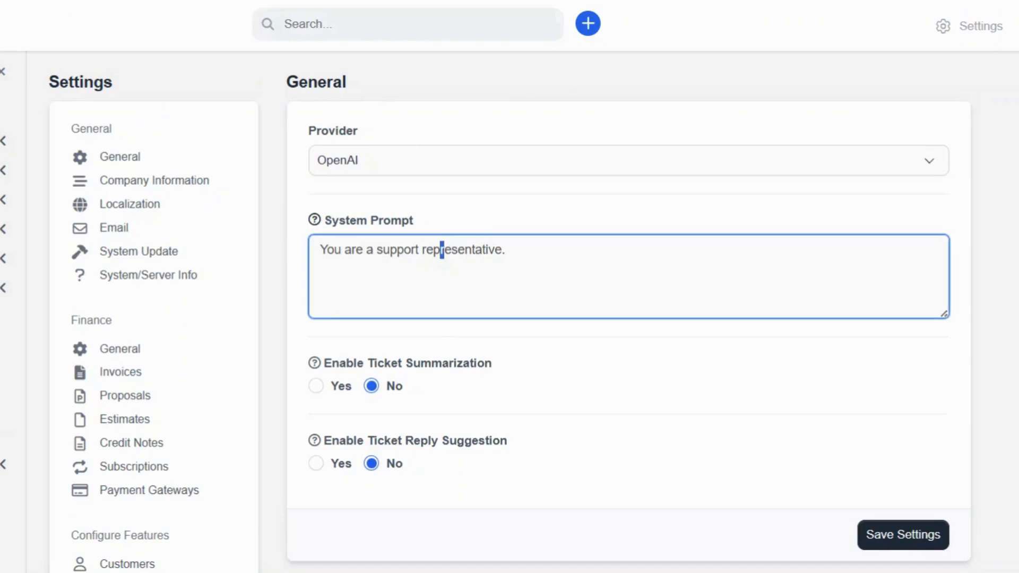
left_click_drag(506, 249, 228, 254)
type("Y")
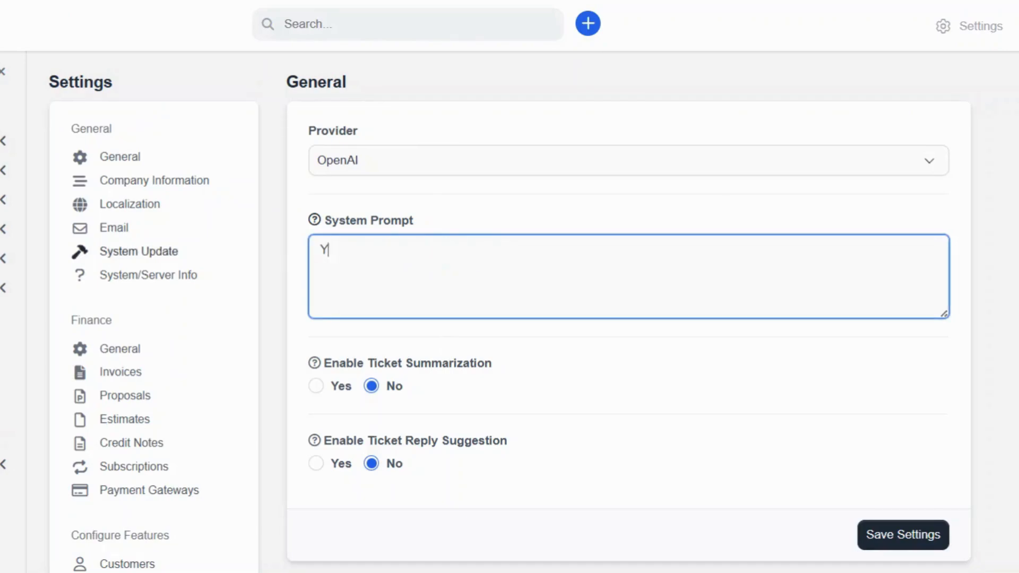
type("our Prompt here ")
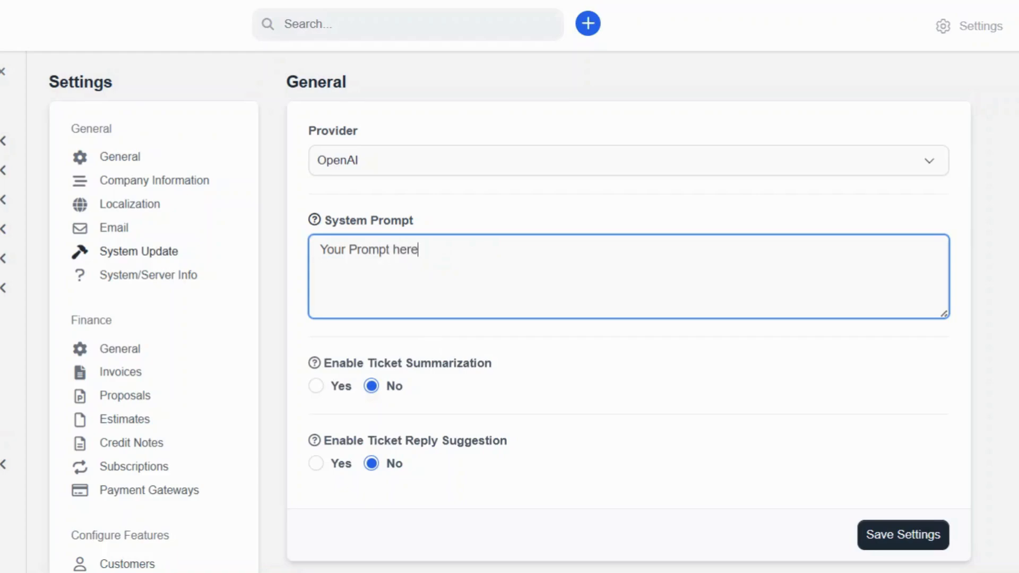
type("complete")
Step: Read the help hints for the system prompt, ticket summarization and ticket reply suggestion options
mouse_move(315, 220)
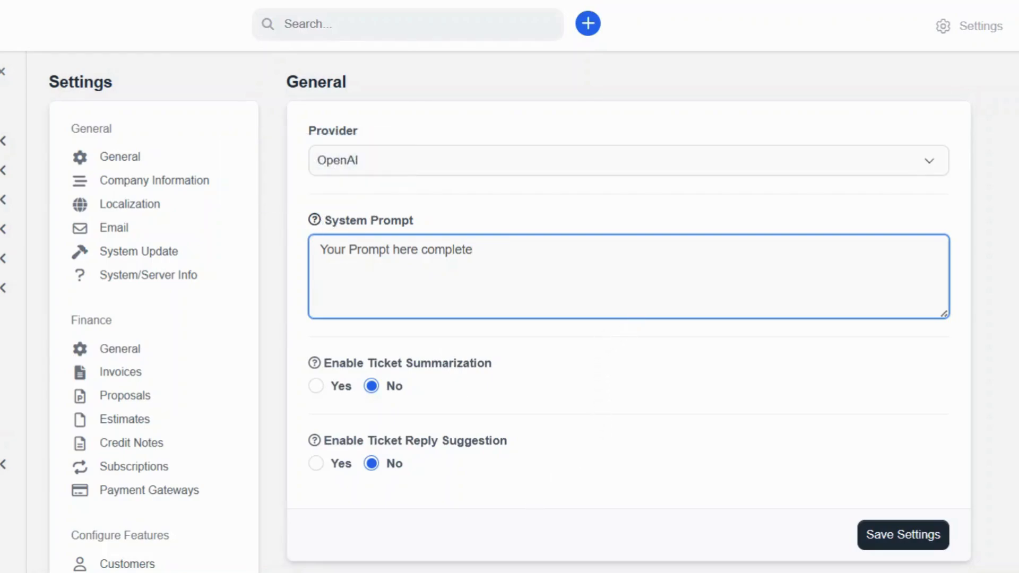
scroll(629, 297, "down", 2)
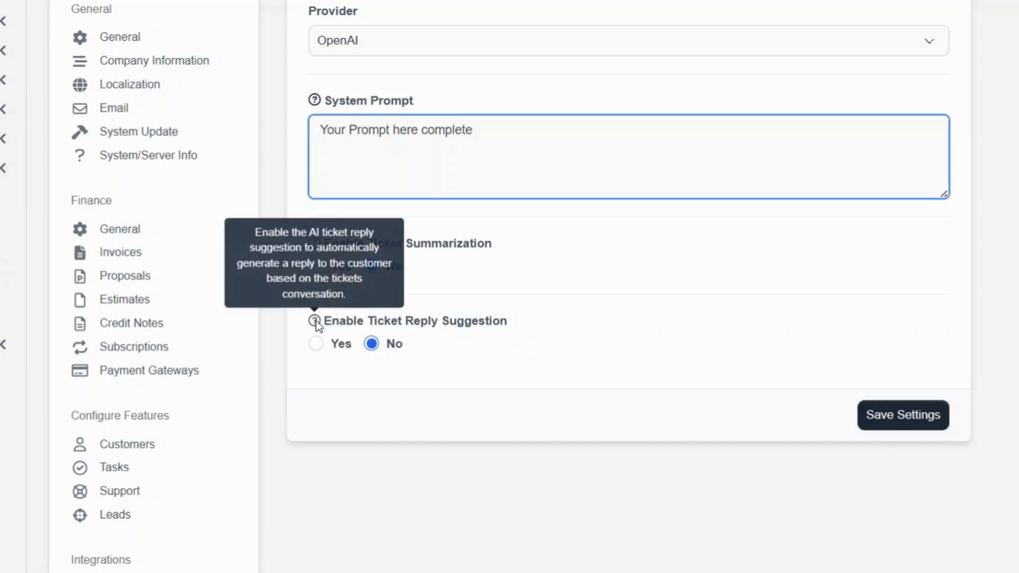
left_click_drag(335, 326, 552, 341)
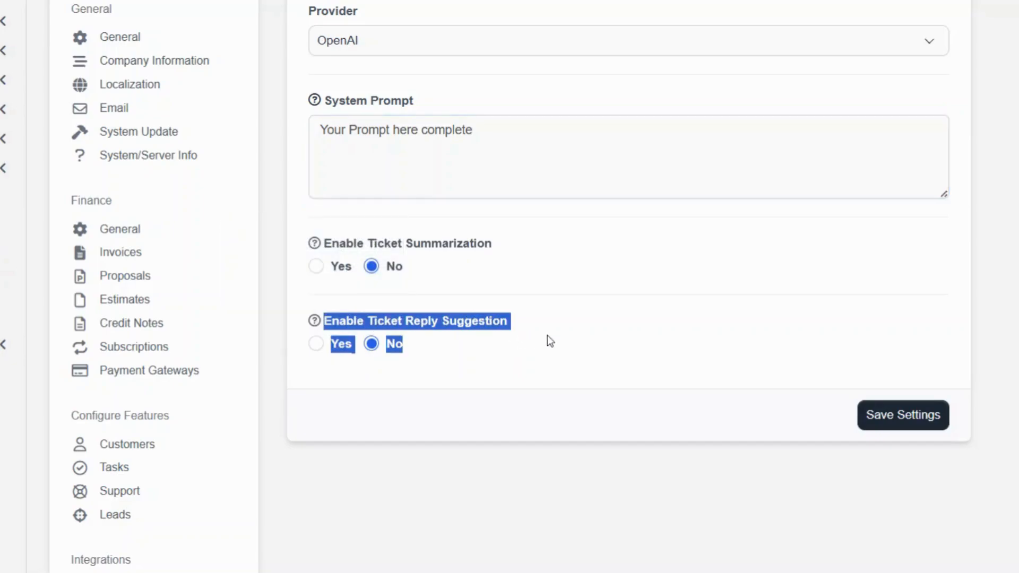
left_click(546, 341)
mouse_move(316, 326)
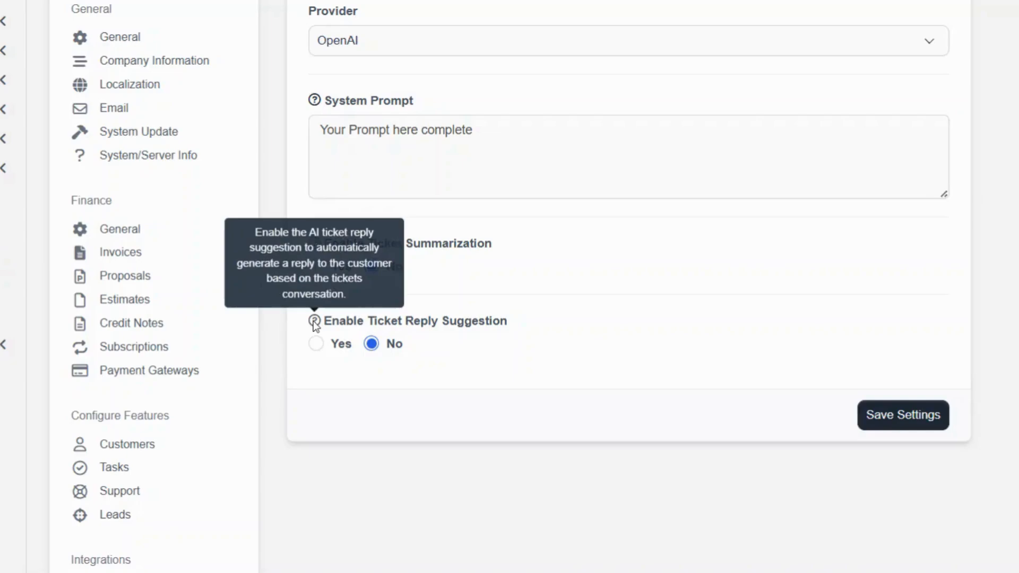
mouse_move(317, 100)
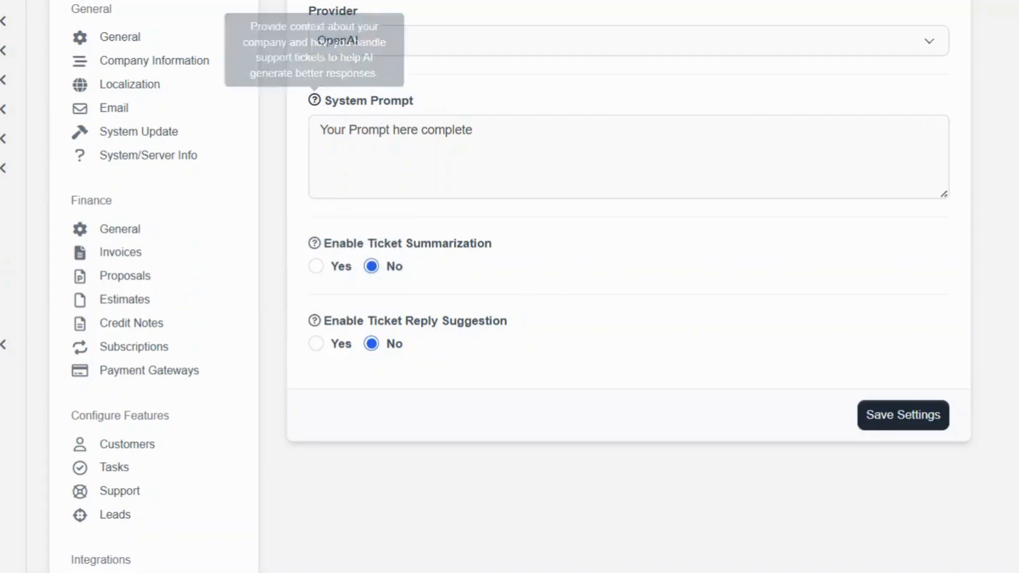
mouse_move(317, 249)
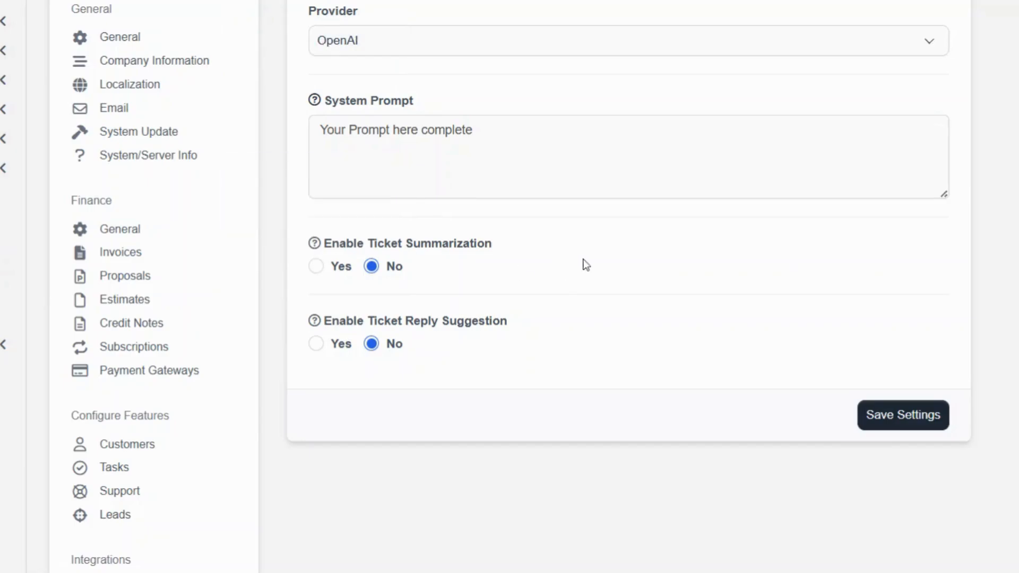
Step: Review the provider, system prompt and ticket options, and reload the general AI Integration settings
scroll(585, 257, "up", 2)
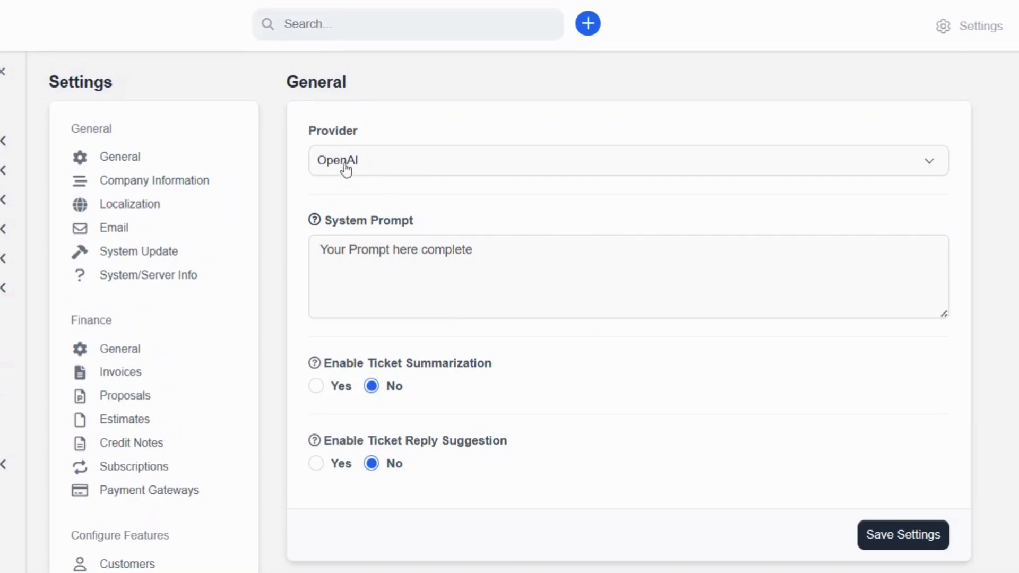
scroll(86, 287, "down", 1)
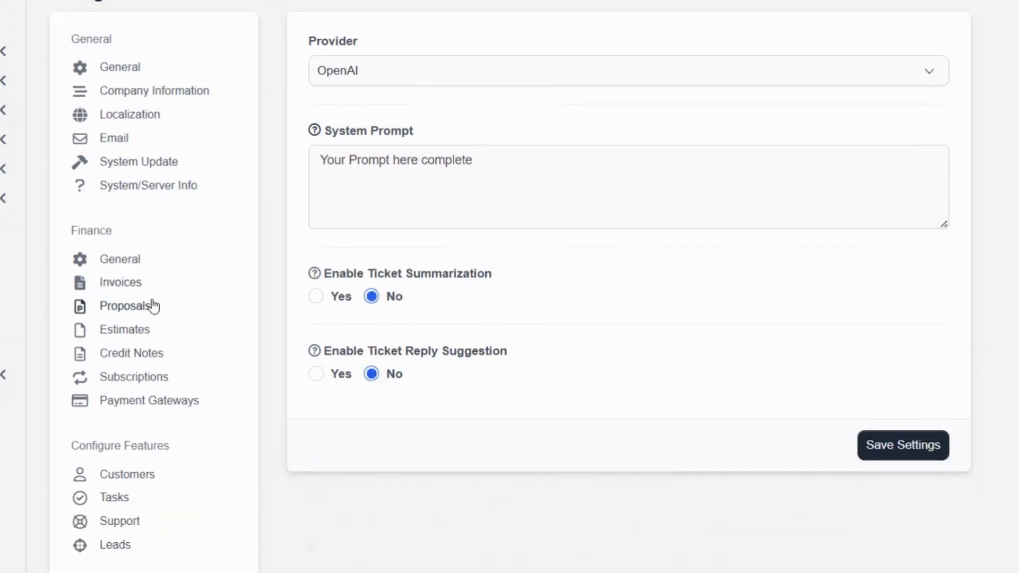
scroll(154, 303, "down", 2)
scroll(154, 304, "down", 1)
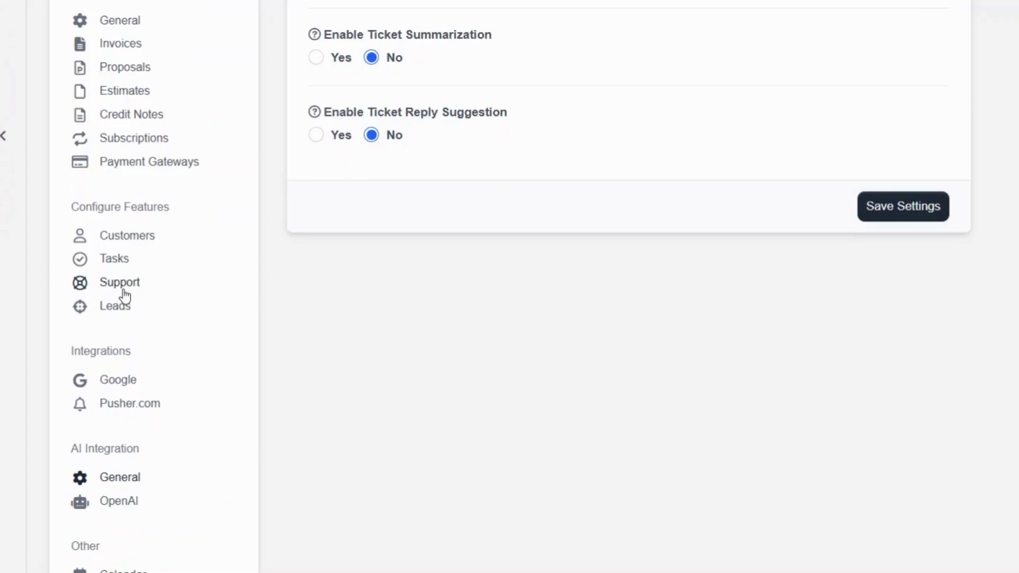
scroll(106, 356, "down", 2)
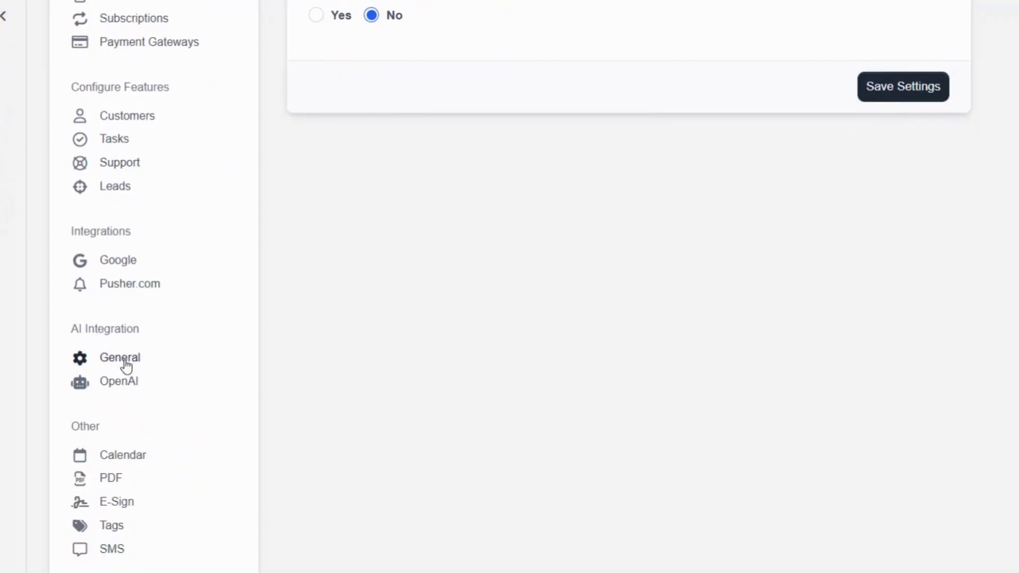
scroll(575, 196, "up", 8)
scroll(576, 195, "down", 4)
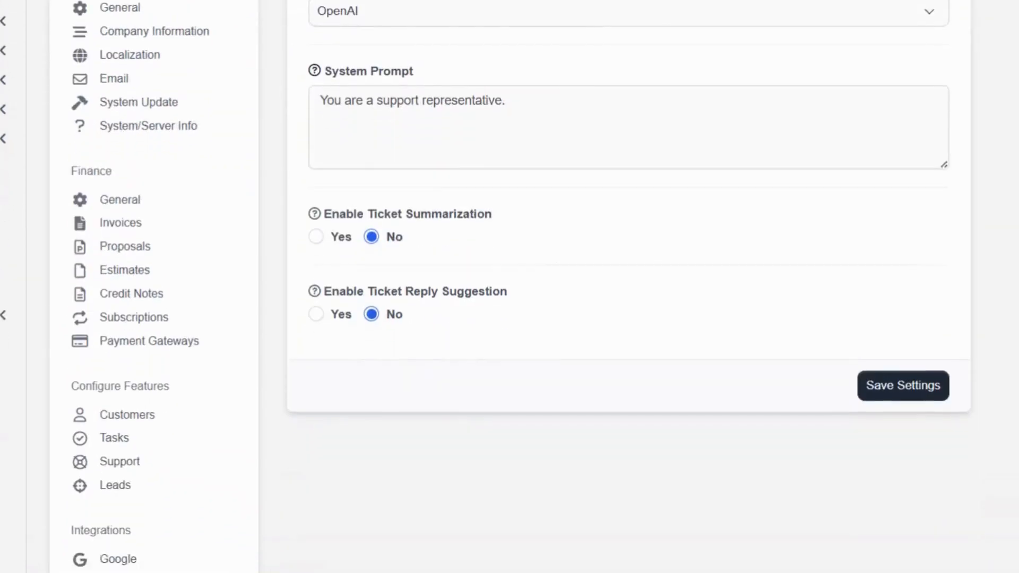
Step: Open the OpenAI Fine-Tuning page from the OpenAI section of the AI Integration settings
scroll(127, 497, "down", 2)
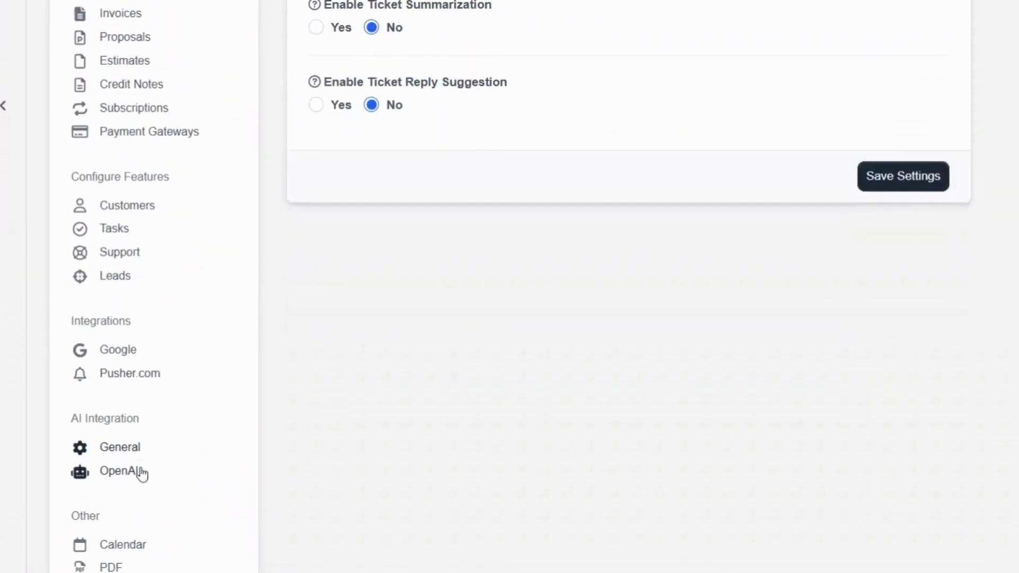
left_click(141, 474)
left_click(359, 416)
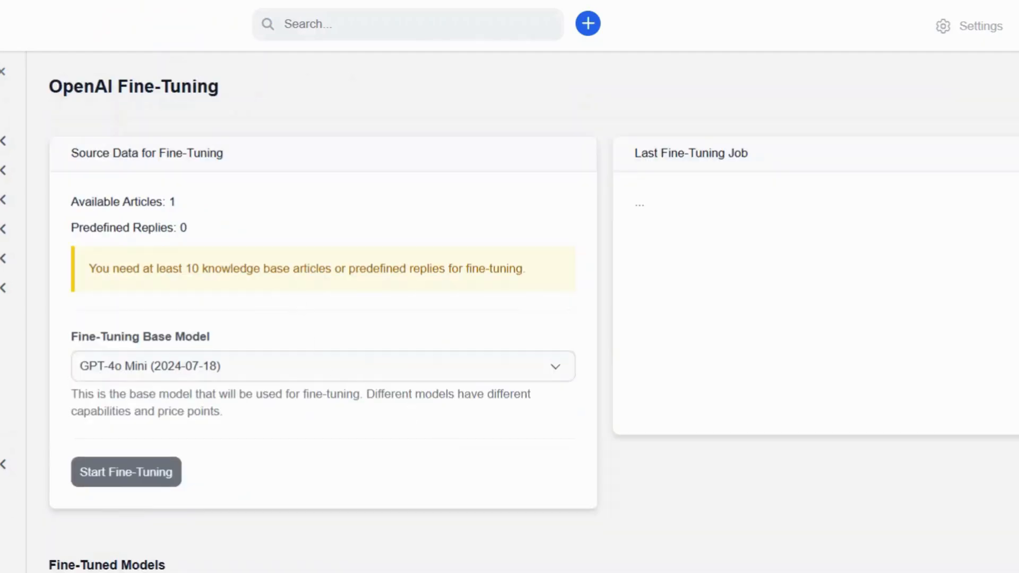
Step: Set the fine-tuning base model to GPT-4o (2024-08-06)
scroll(417, 235, "down", 2)
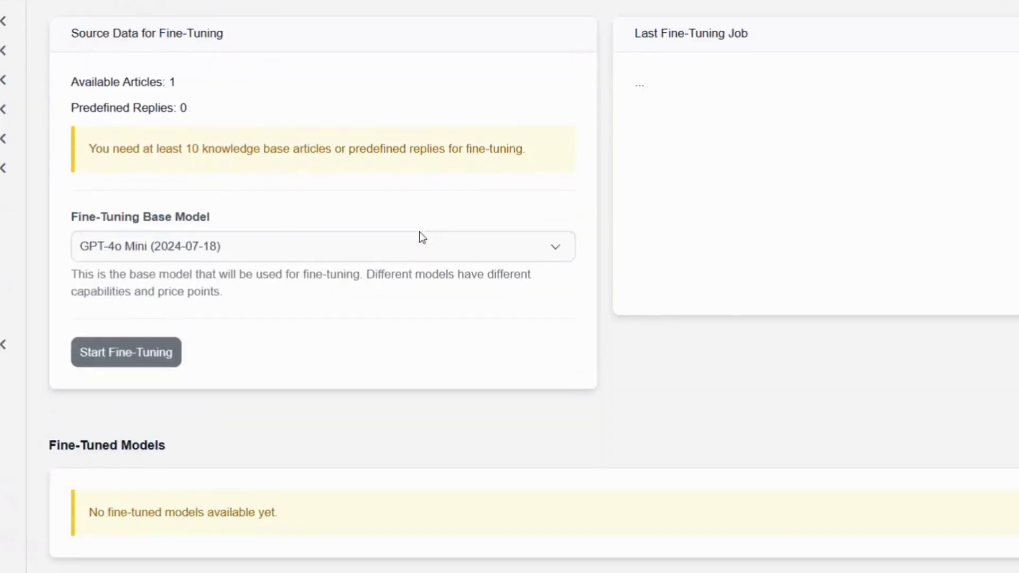
left_click(243, 256)
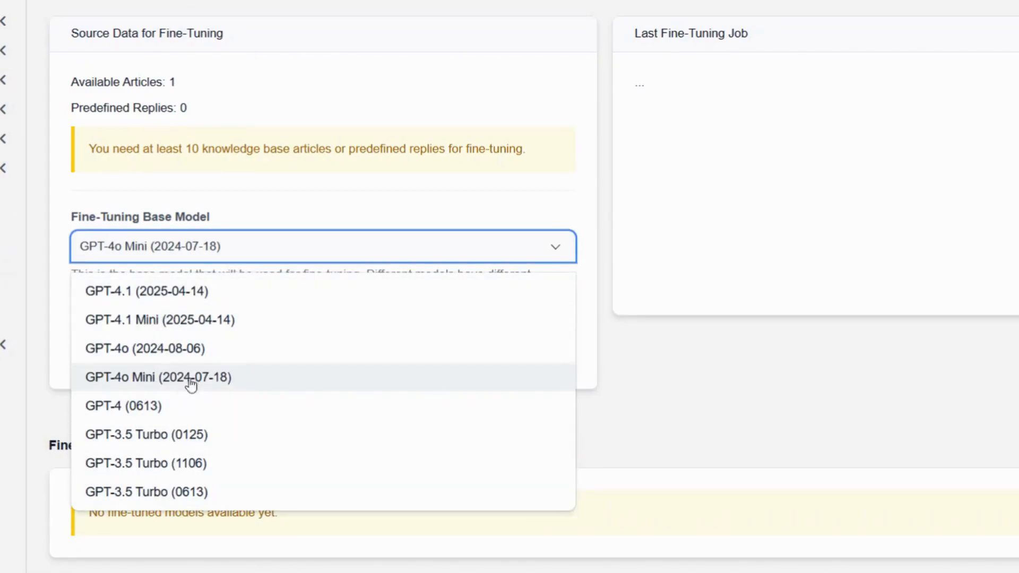
left_click(215, 359)
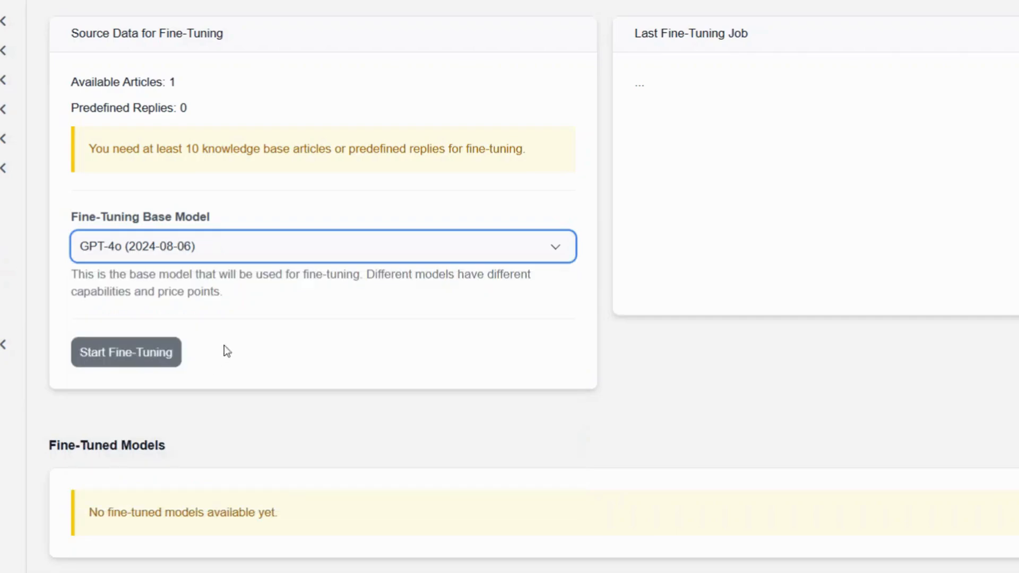
Step: Read the base model description and the source data requirements for fine-tuning
left_click_drag(238, 300, 57, 268)
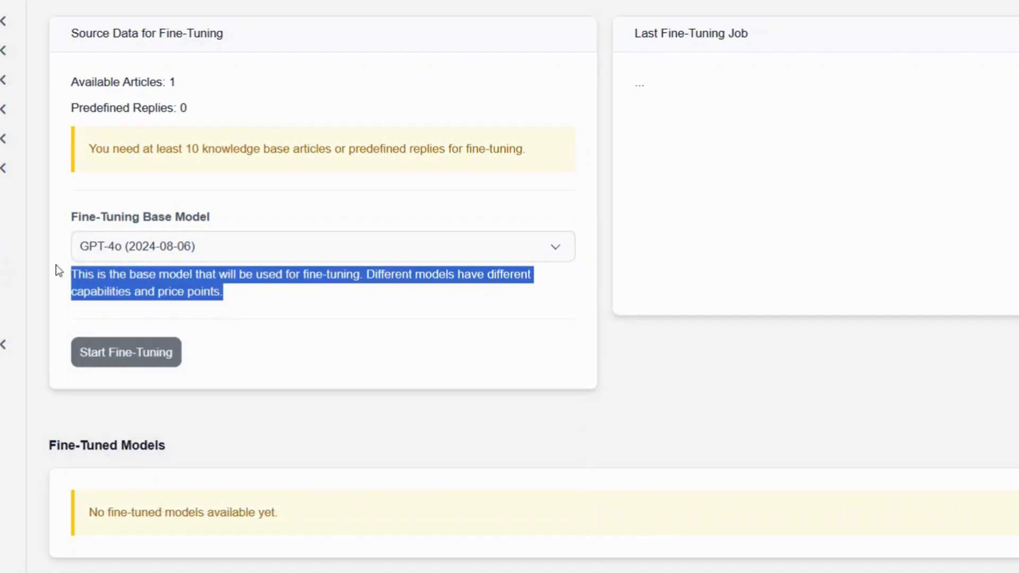
left_click(766, 371)
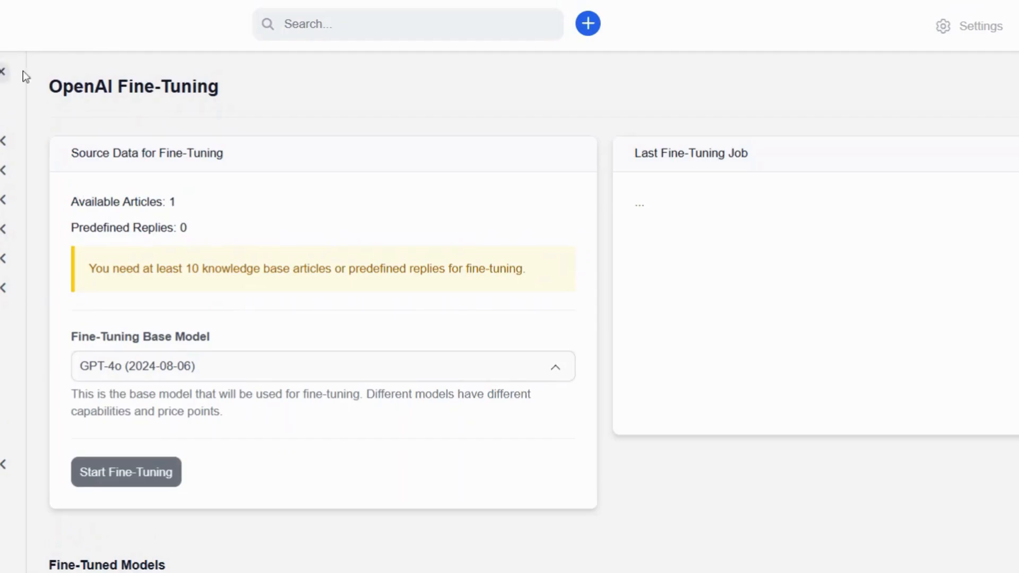
left_click_drag(48, 85, 423, 449)
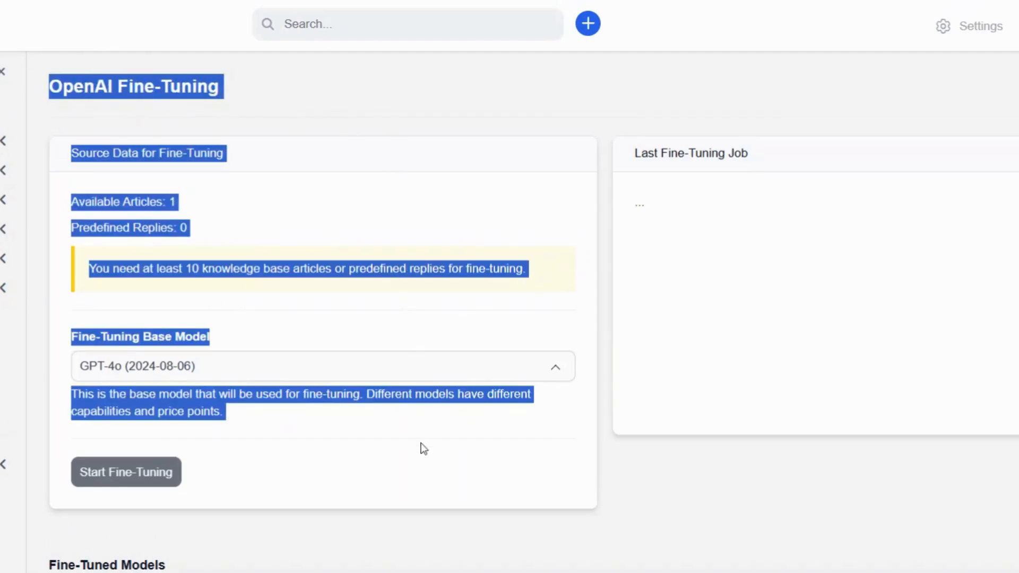
left_click(786, 502)
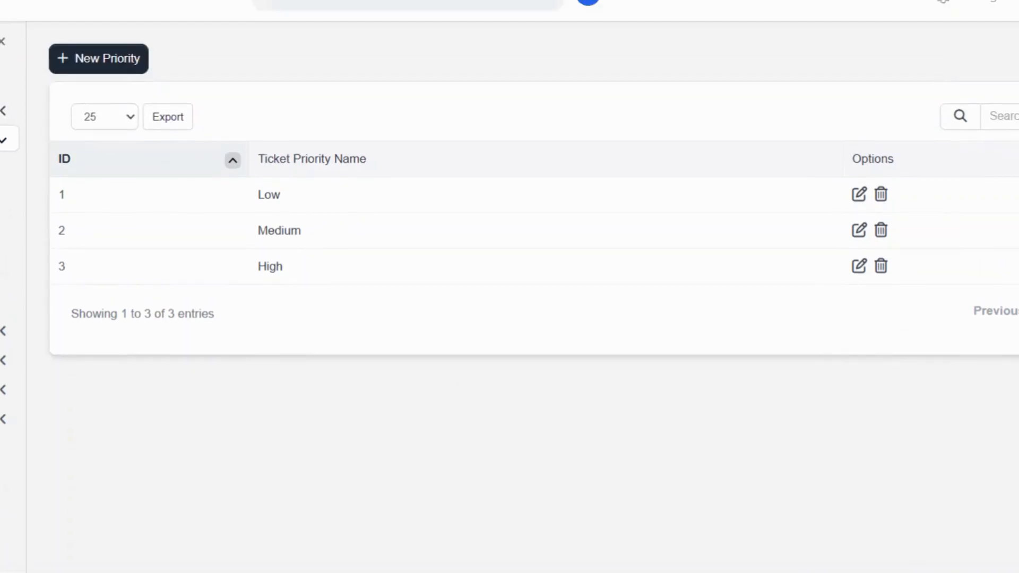
Step: Go from the ticket priorities list to the OpenAI page of the AI Integration settings
left_click(3, 45)
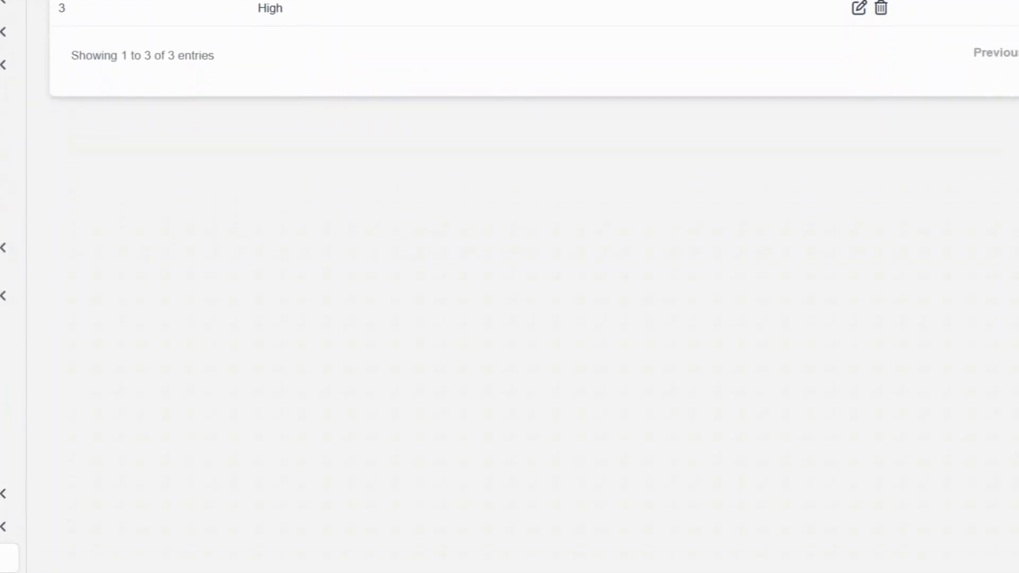
left_click(2, 558)
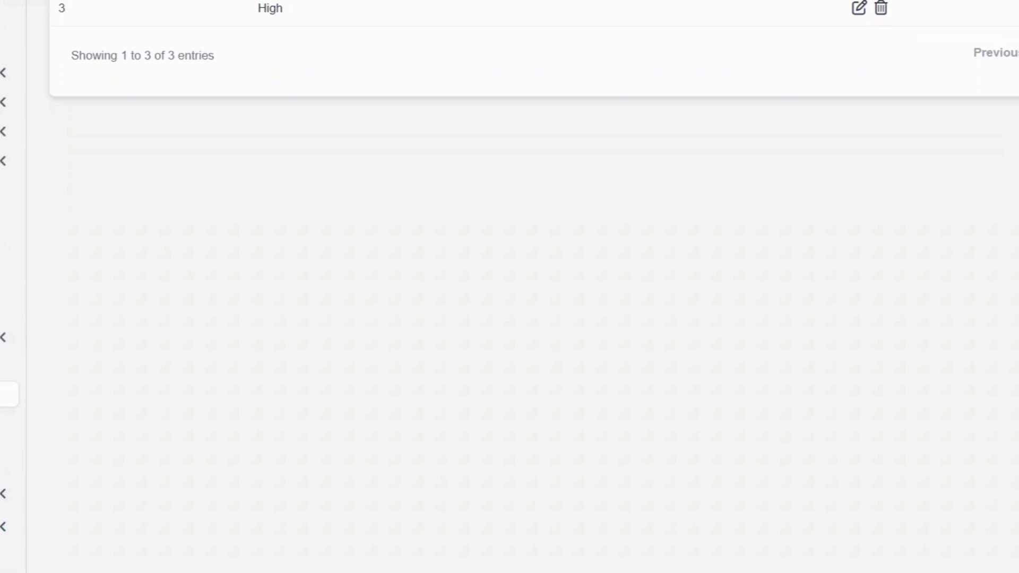
left_click(3, 394)
scroll(208, 291, "down", 5)
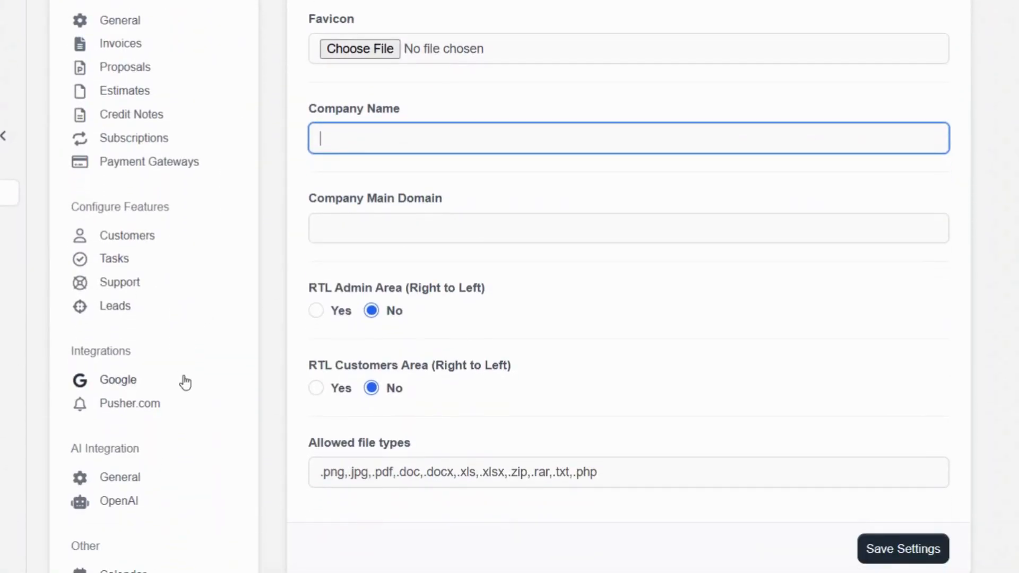
scroll(180, 372, "down", 2)
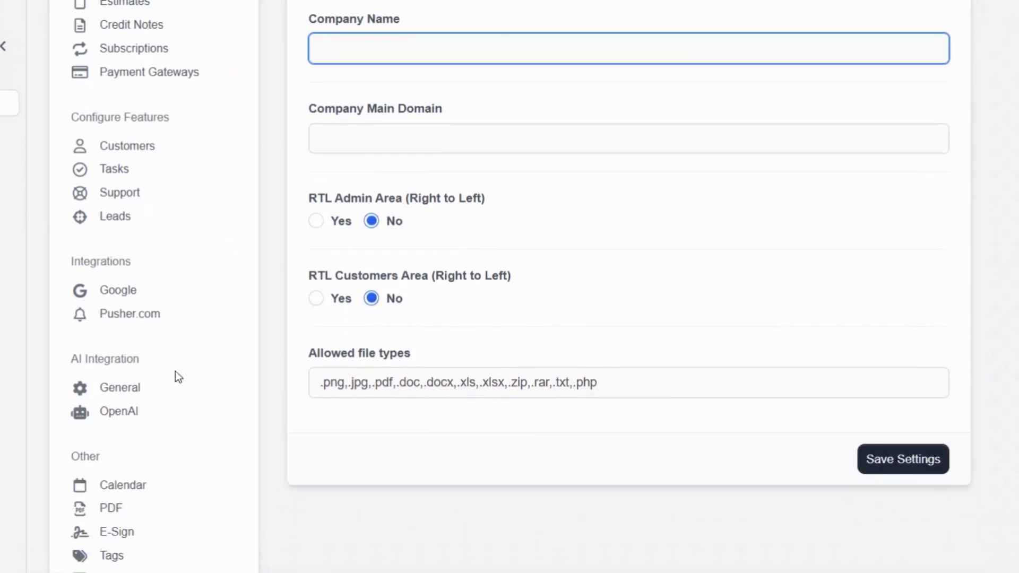
left_click(130, 412)
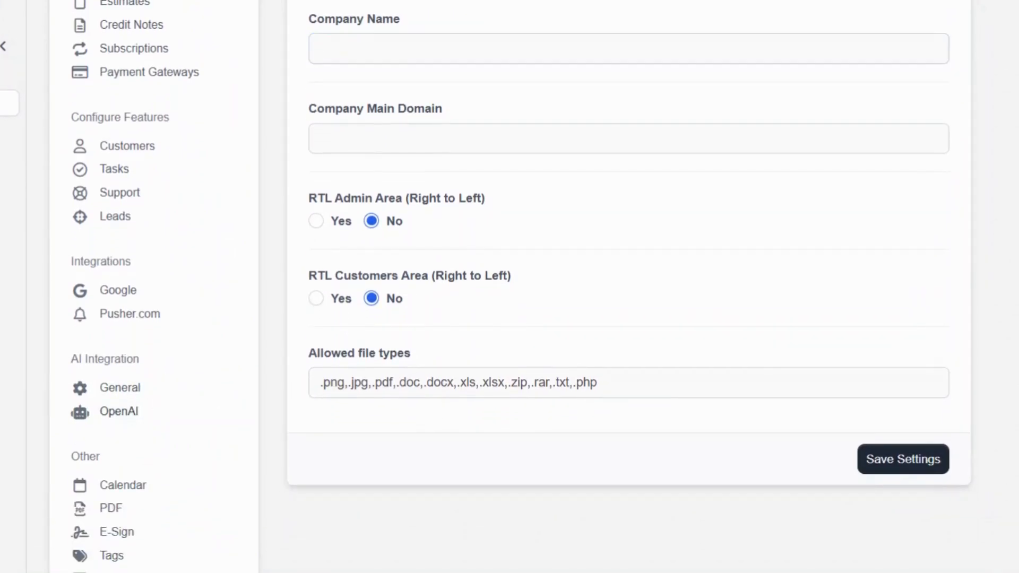
Step: Open the general AI Integration settings and read the help hint for the system prompt
scroll(198, 458, "down", 2)
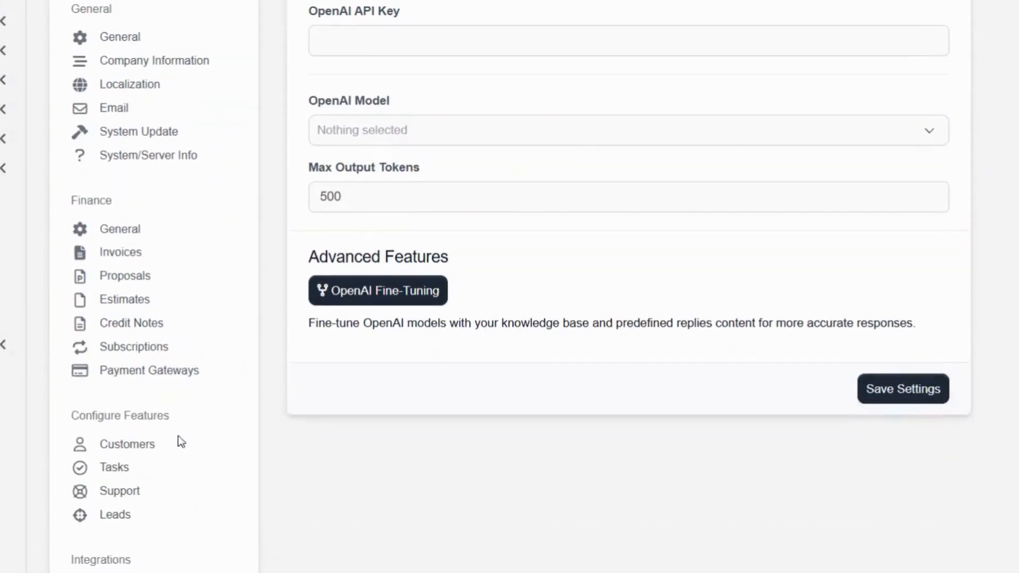
scroll(197, 388, "down", 3)
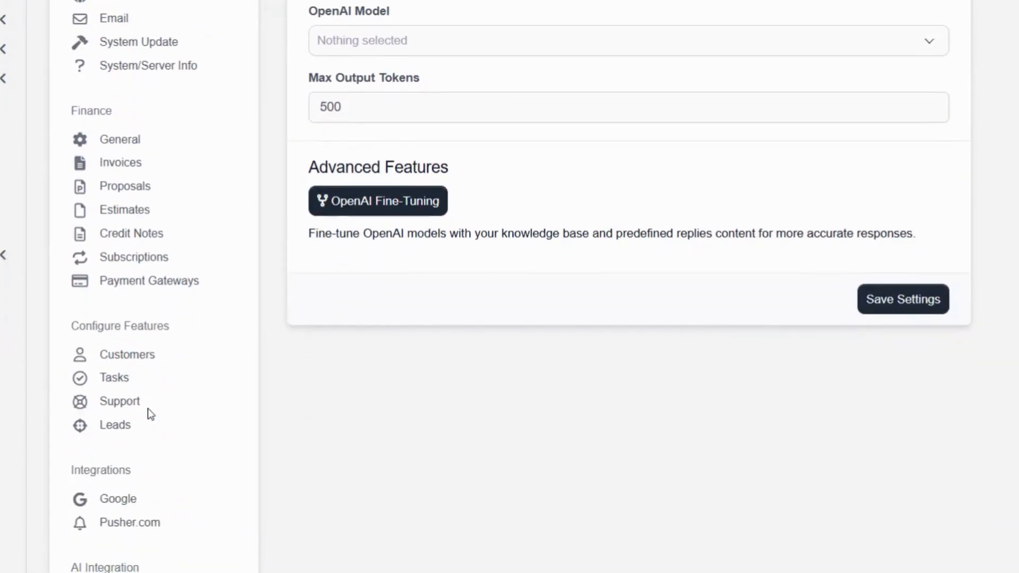
scroll(136, 462, "down", 1)
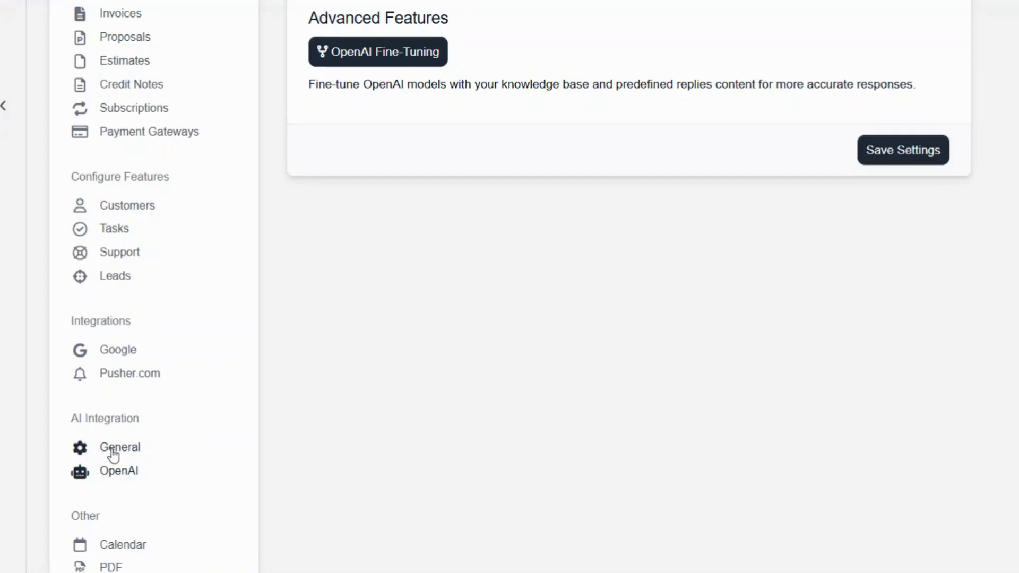
left_click(112, 452)
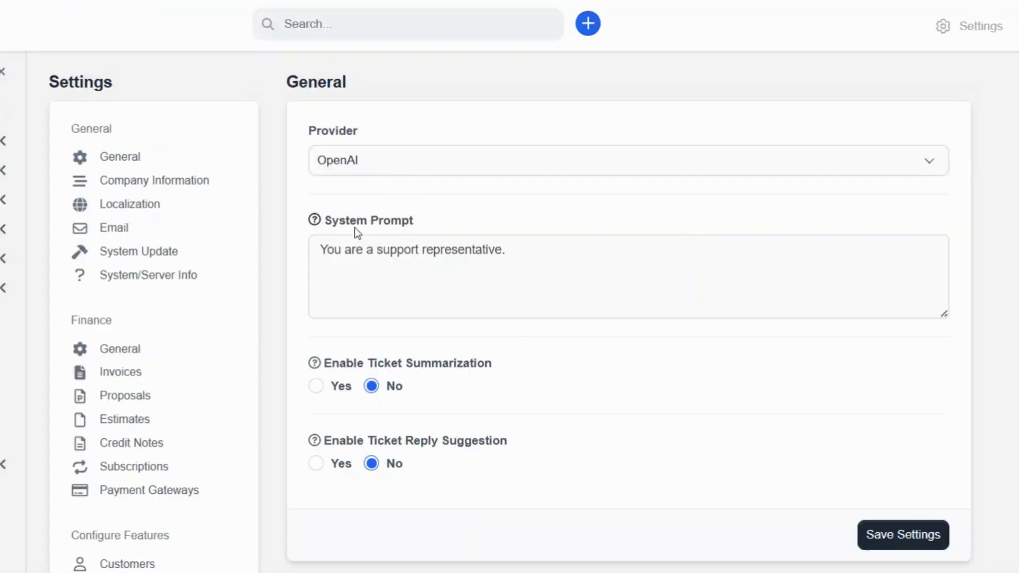
mouse_move(315, 221)
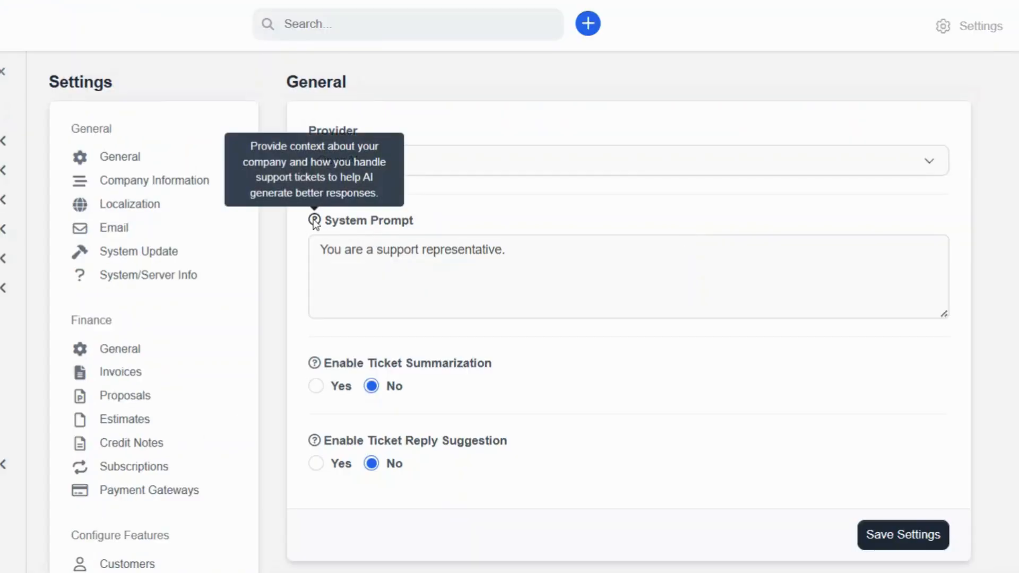